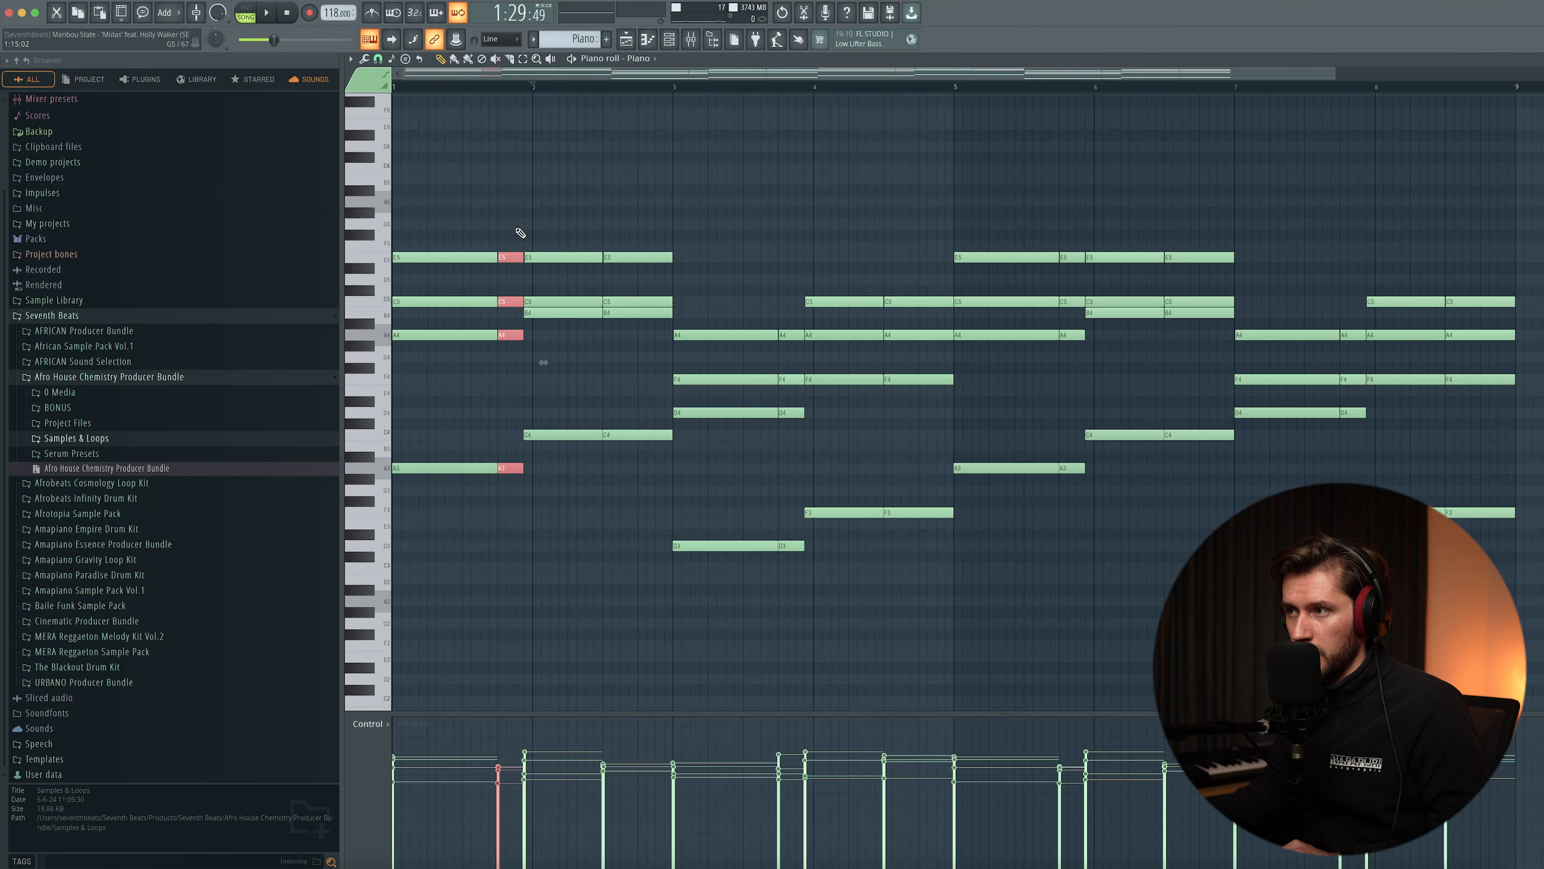
left_click_drag(510, 219, 537, 527)
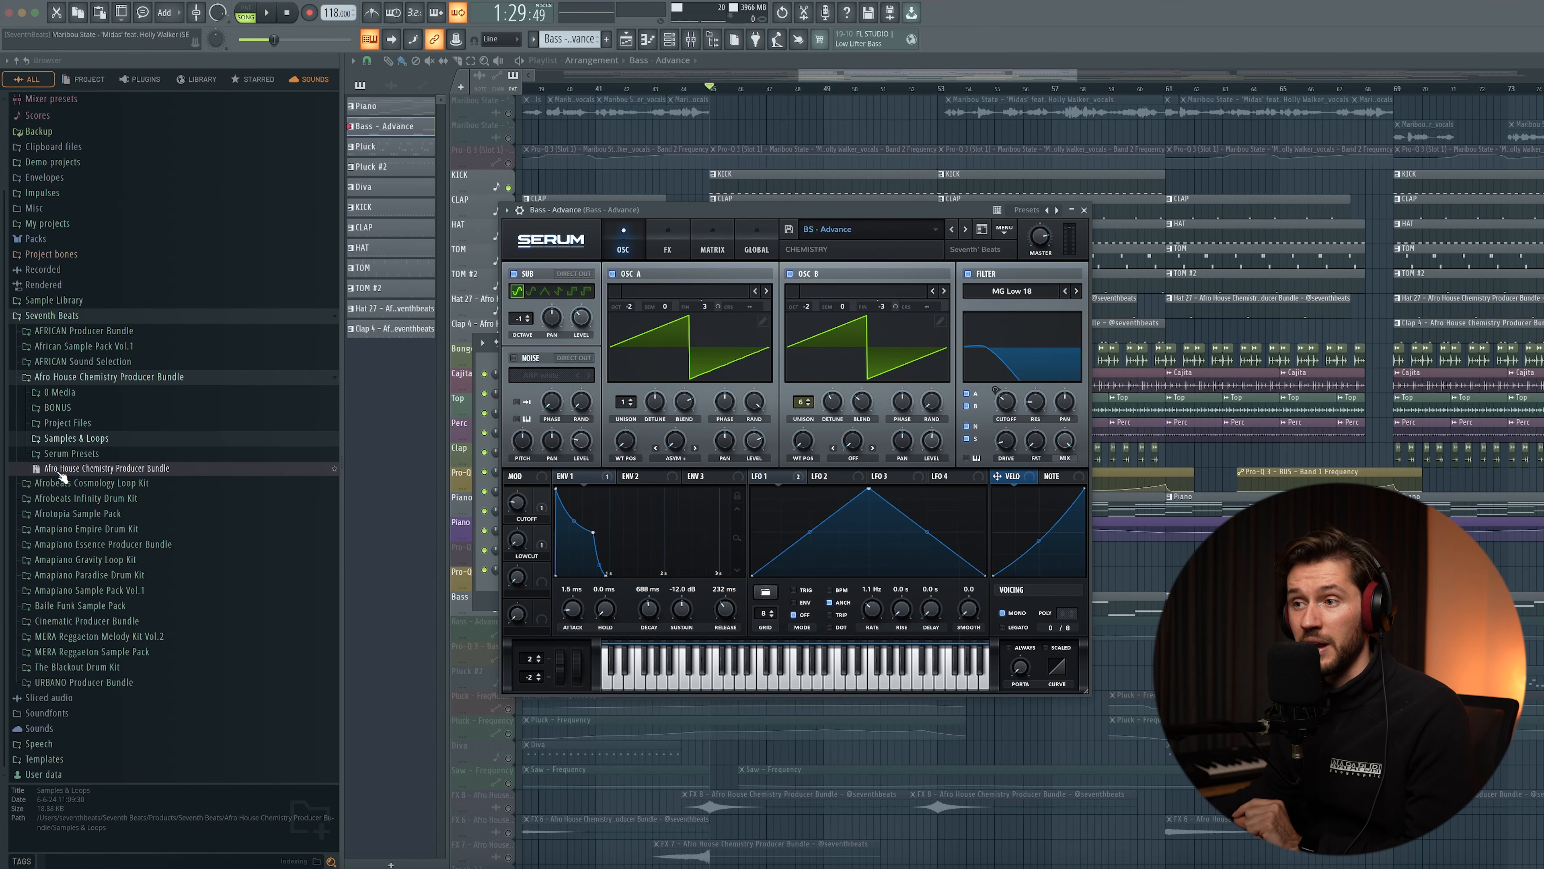
Open the Serum Presets folder of the Afro House Chemistry Producer Bundle and locate the Bass - Advance preset.
left_click(78, 454)
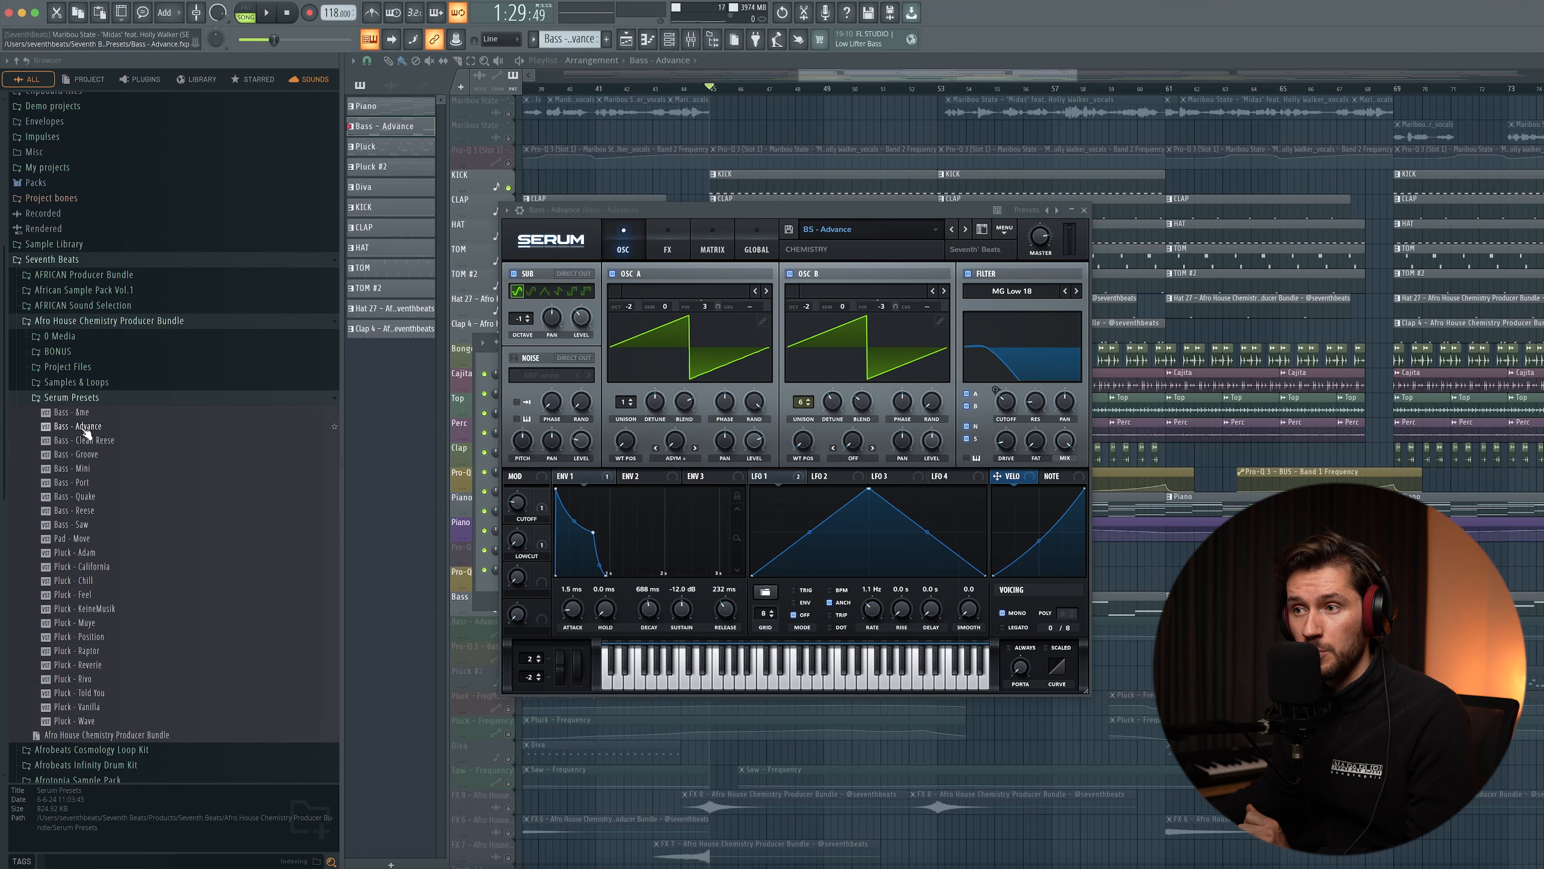
right_click(84, 430)
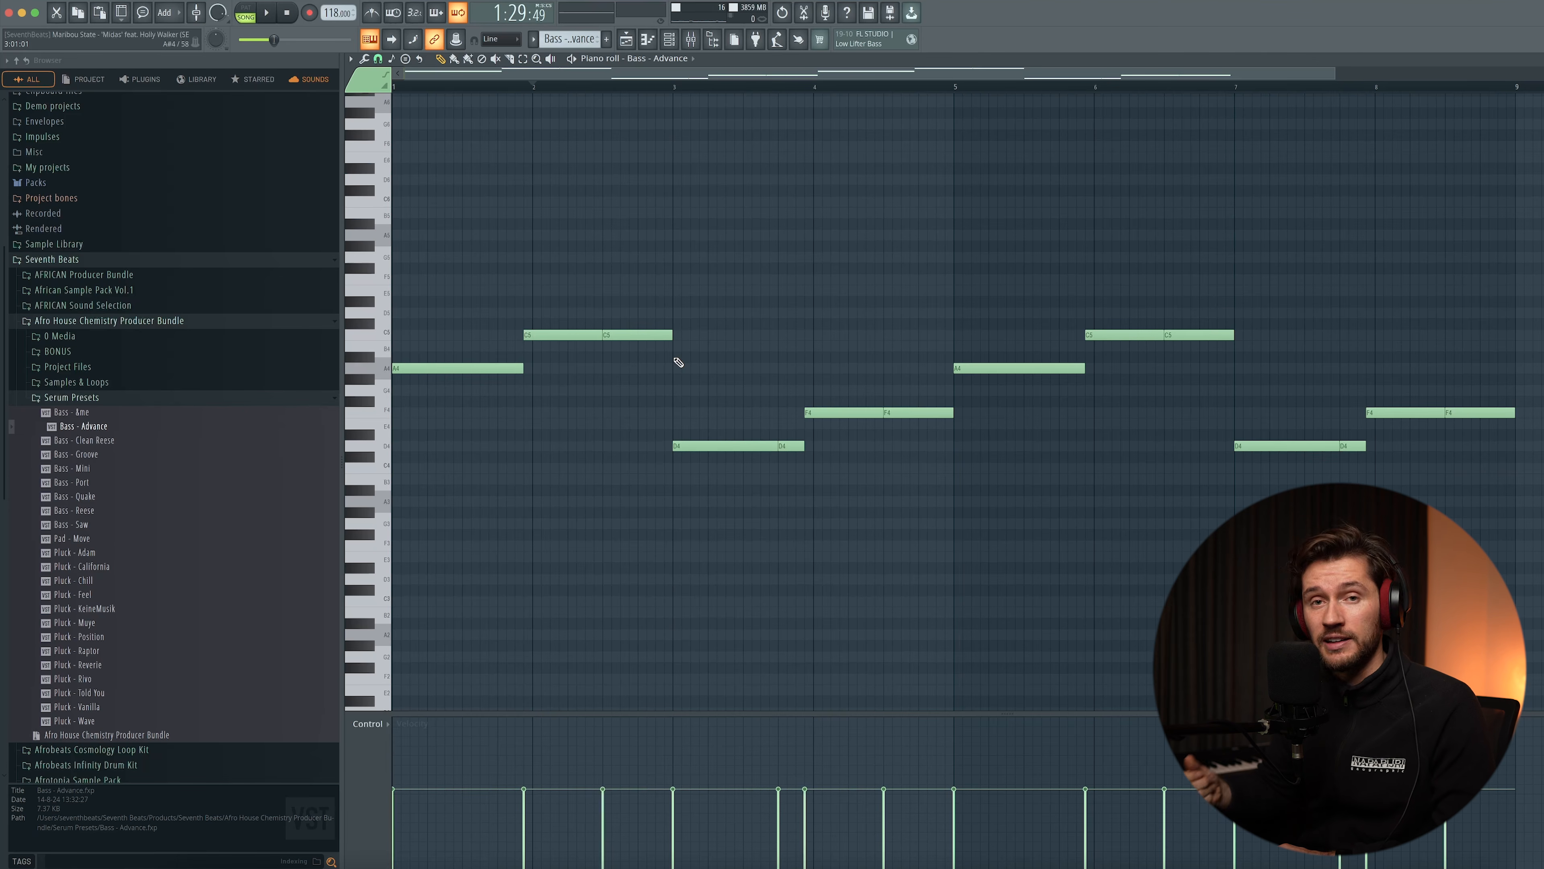
Play back the Bass - Advance pattern in the piano roll.
key("space")
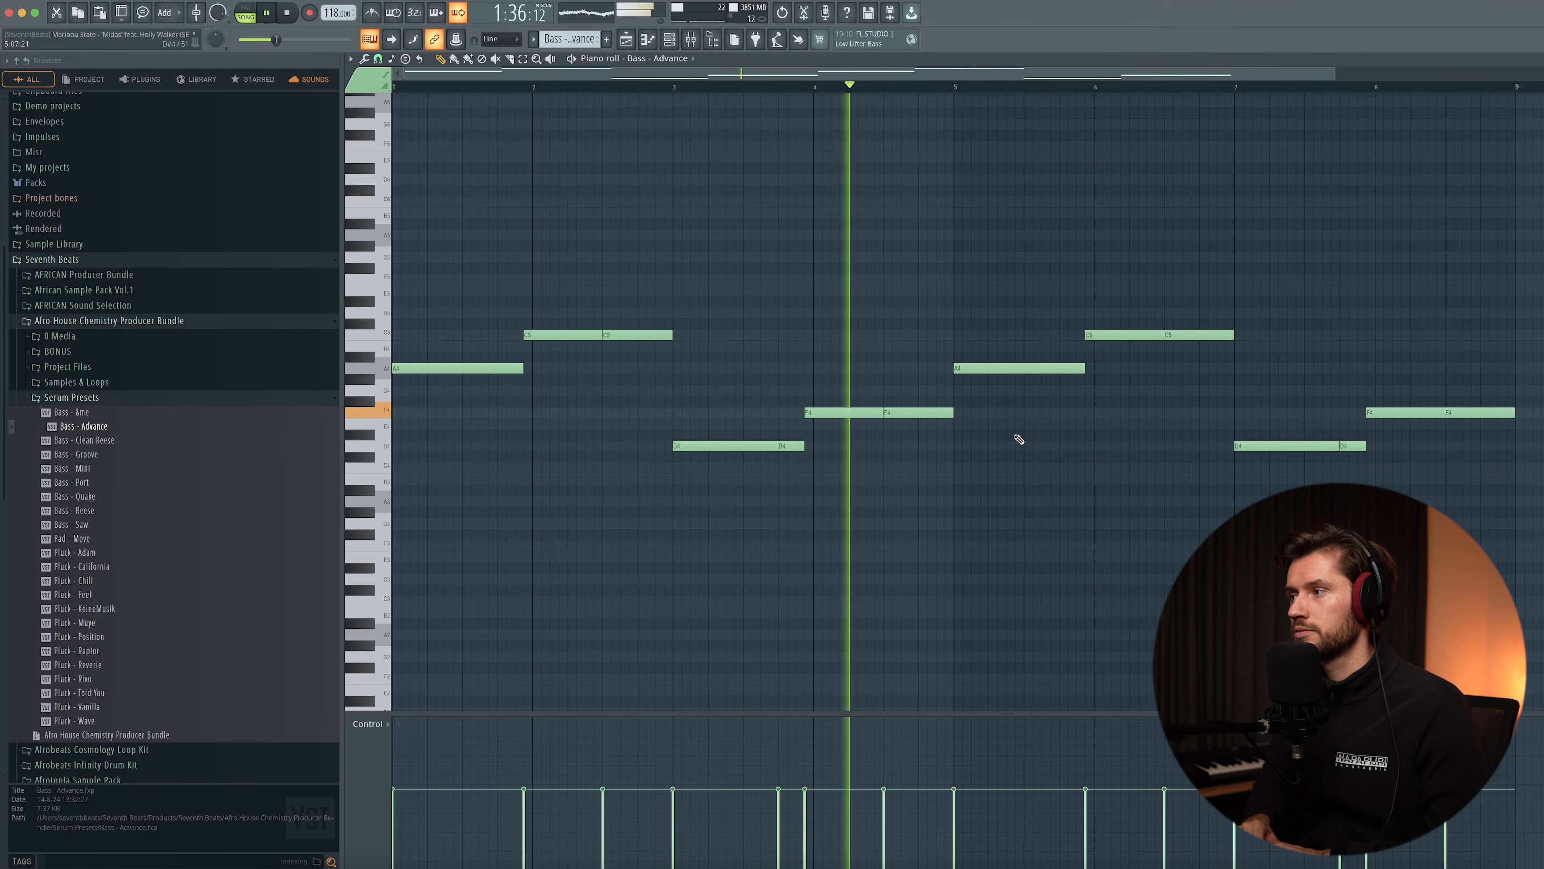
key("space")
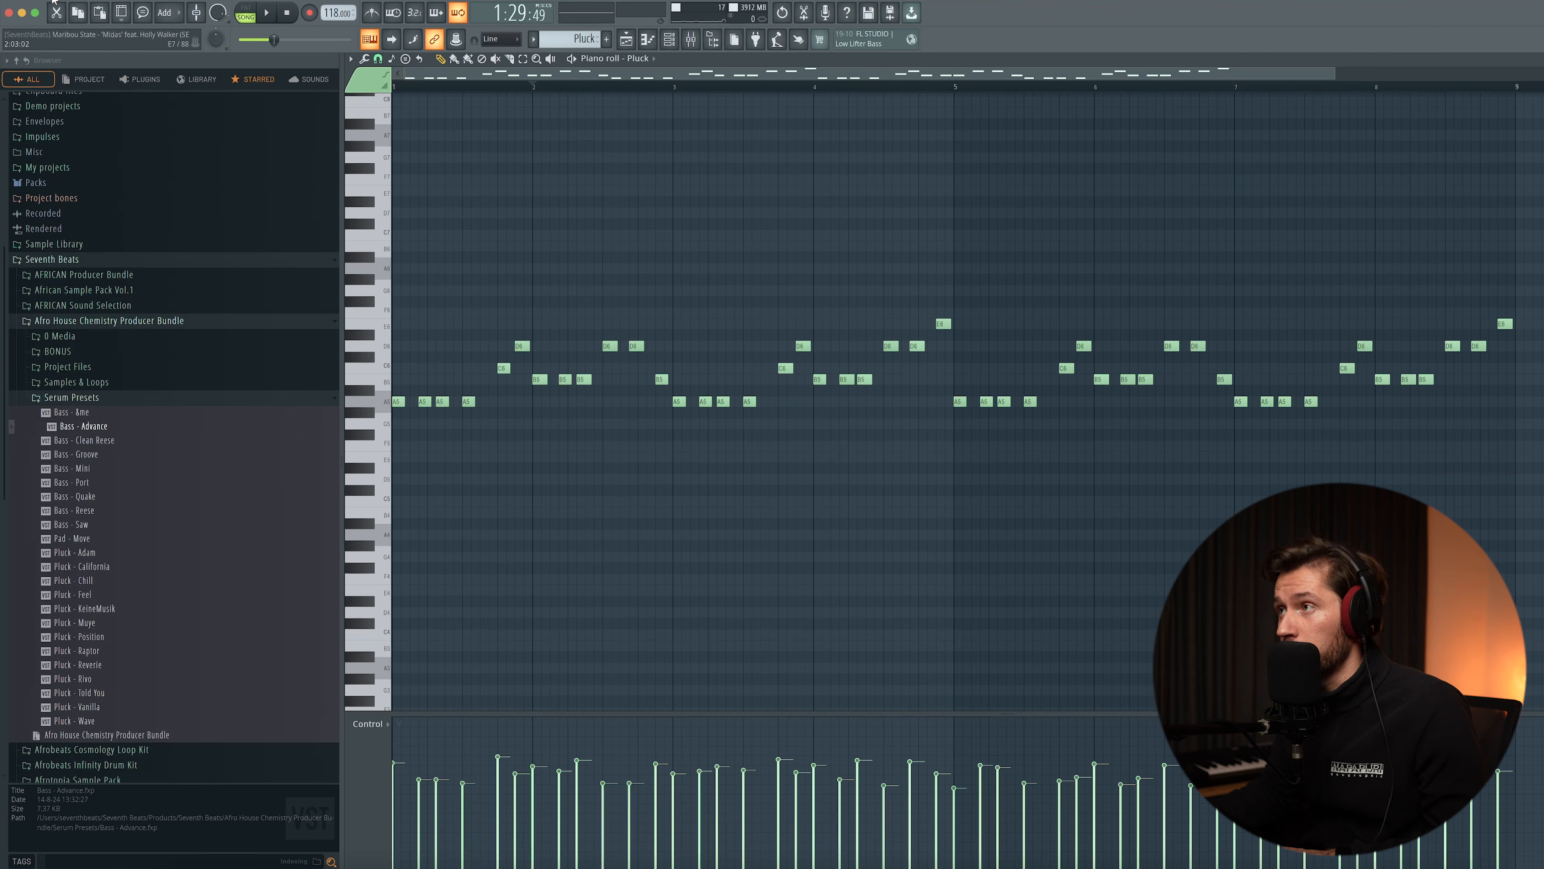
Return from the Pluck piano roll to the playlist, check the filter cutoff of Diva's Pluck - Rica preset, and open the Add options.
left_click(628, 39)
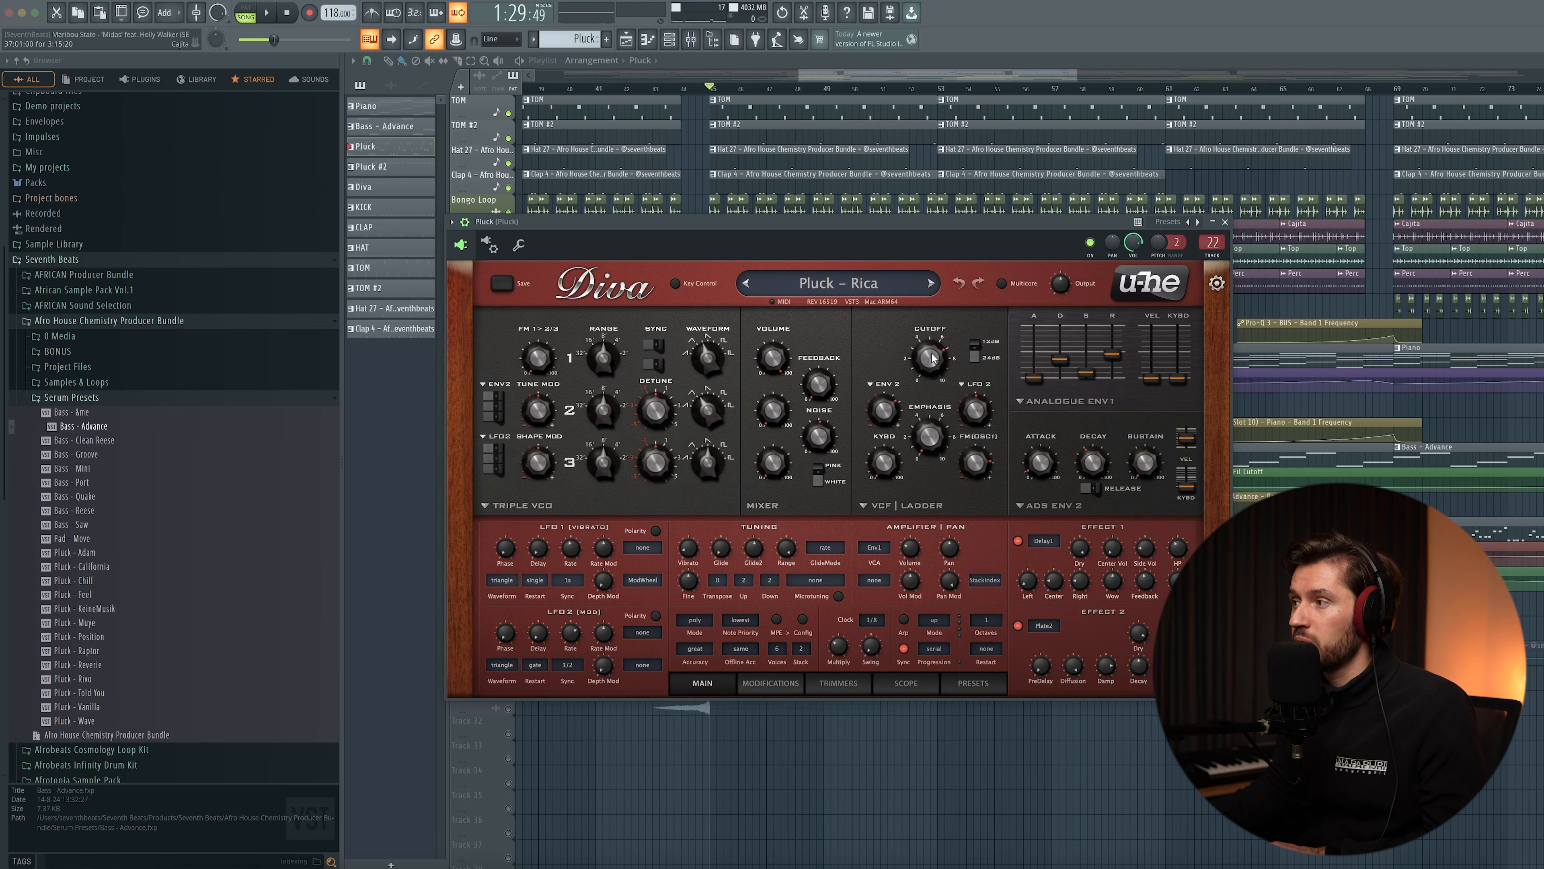
left_click(931, 354)
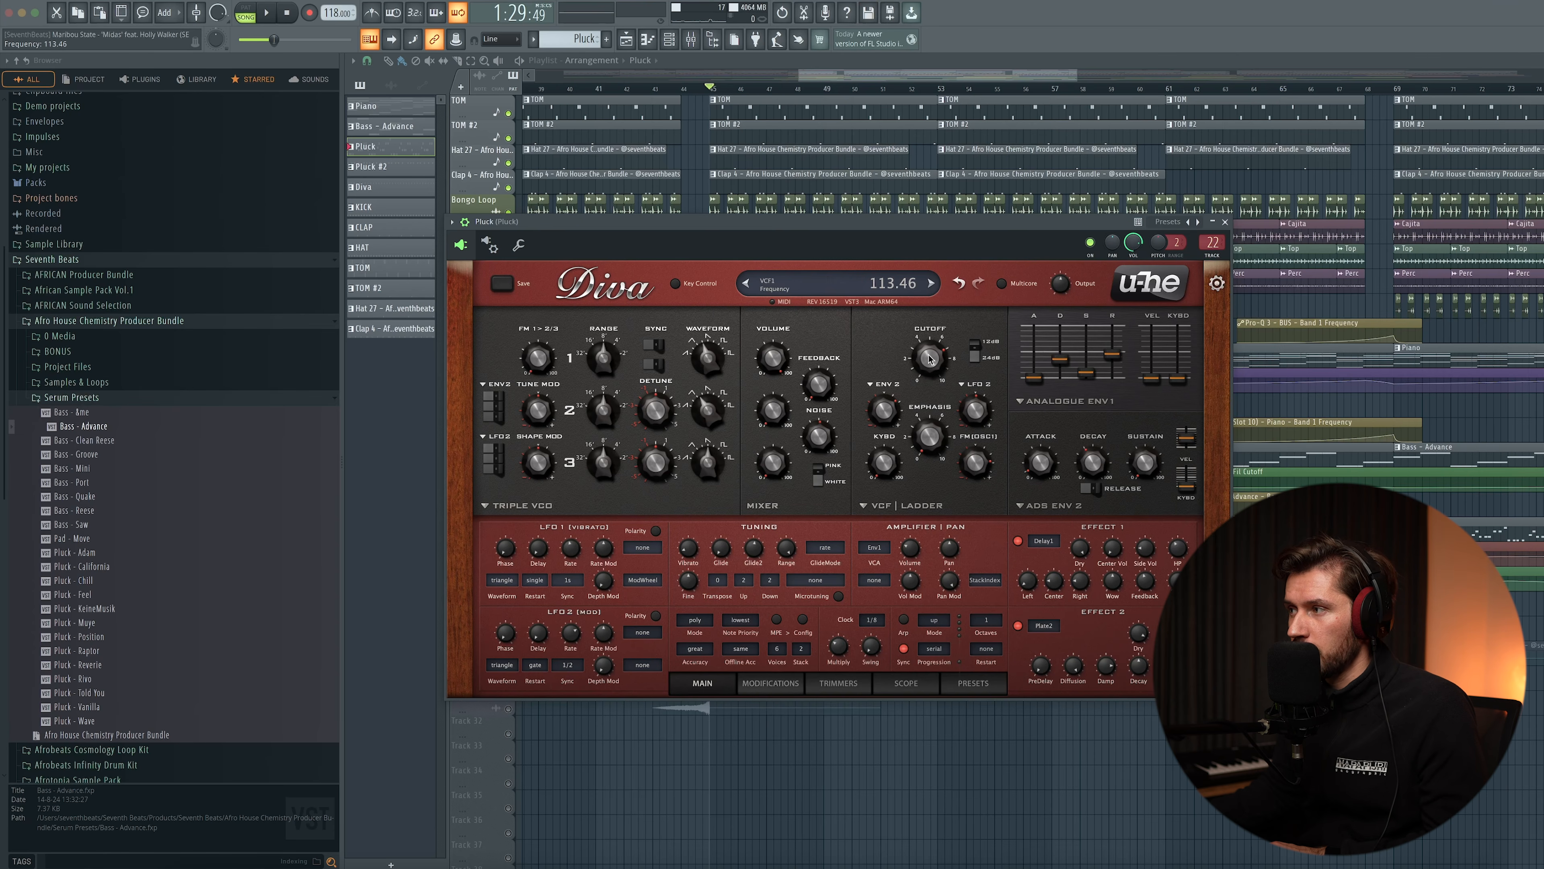
left_click(172, 14)
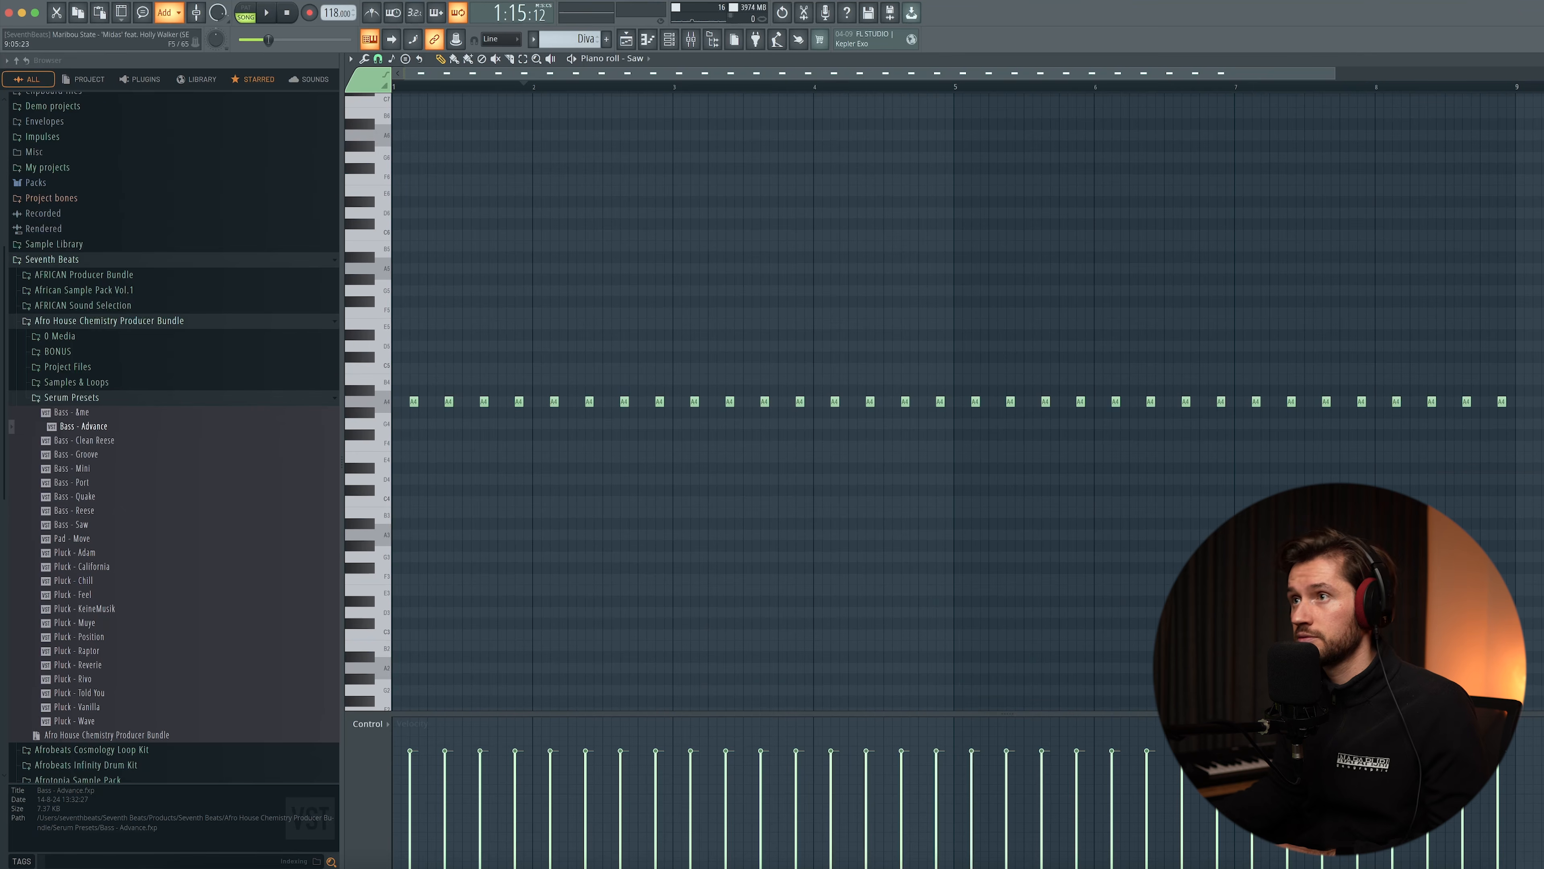
Play back the repeating Saw note pattern in the piano roll.
key("space")
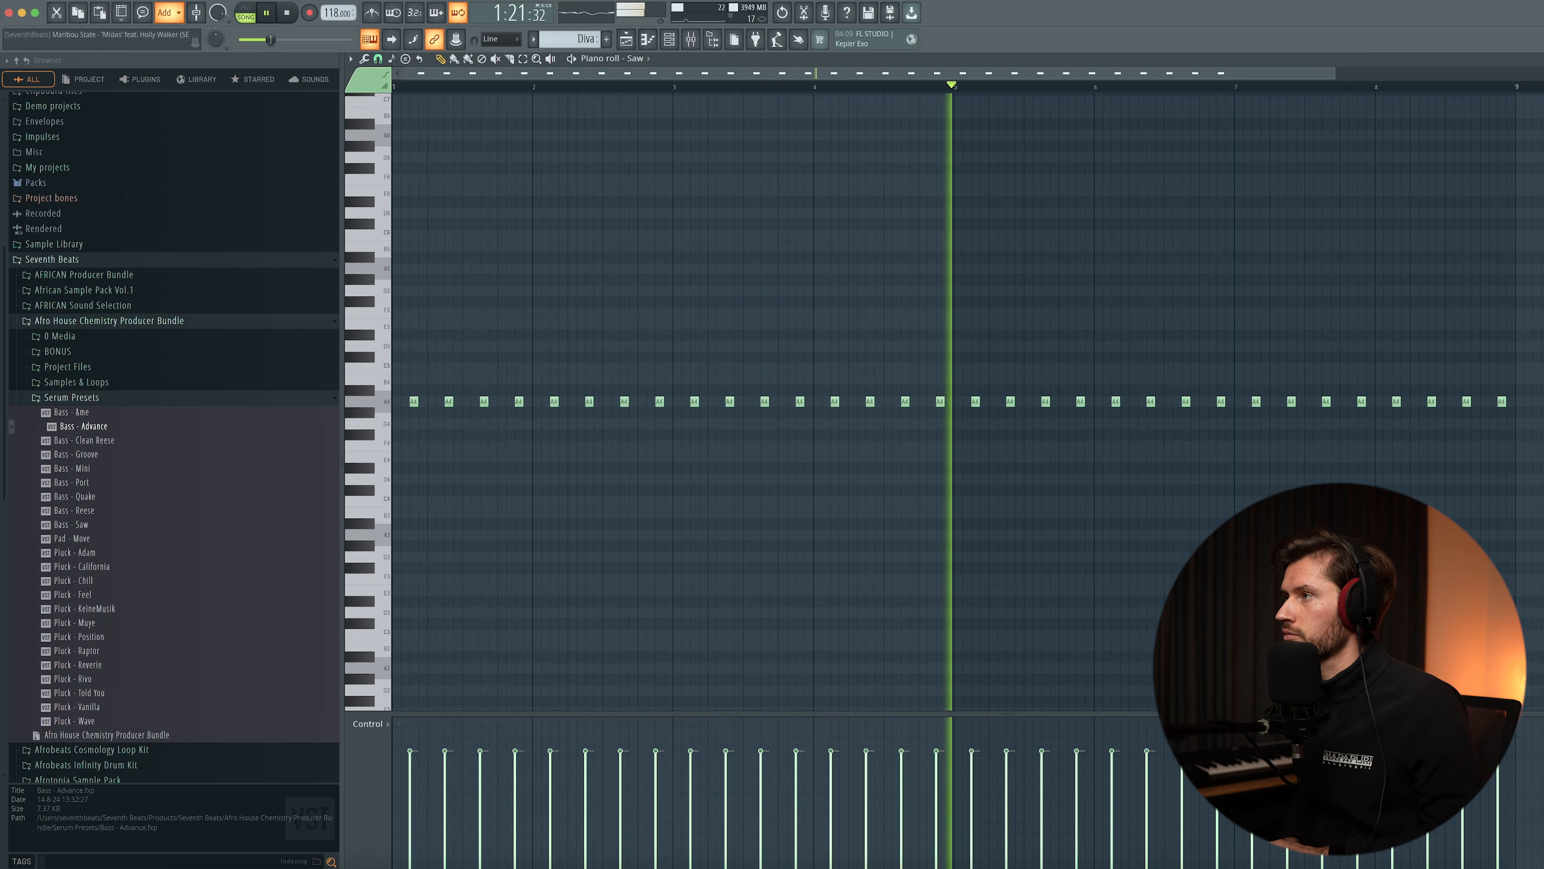
key("space")
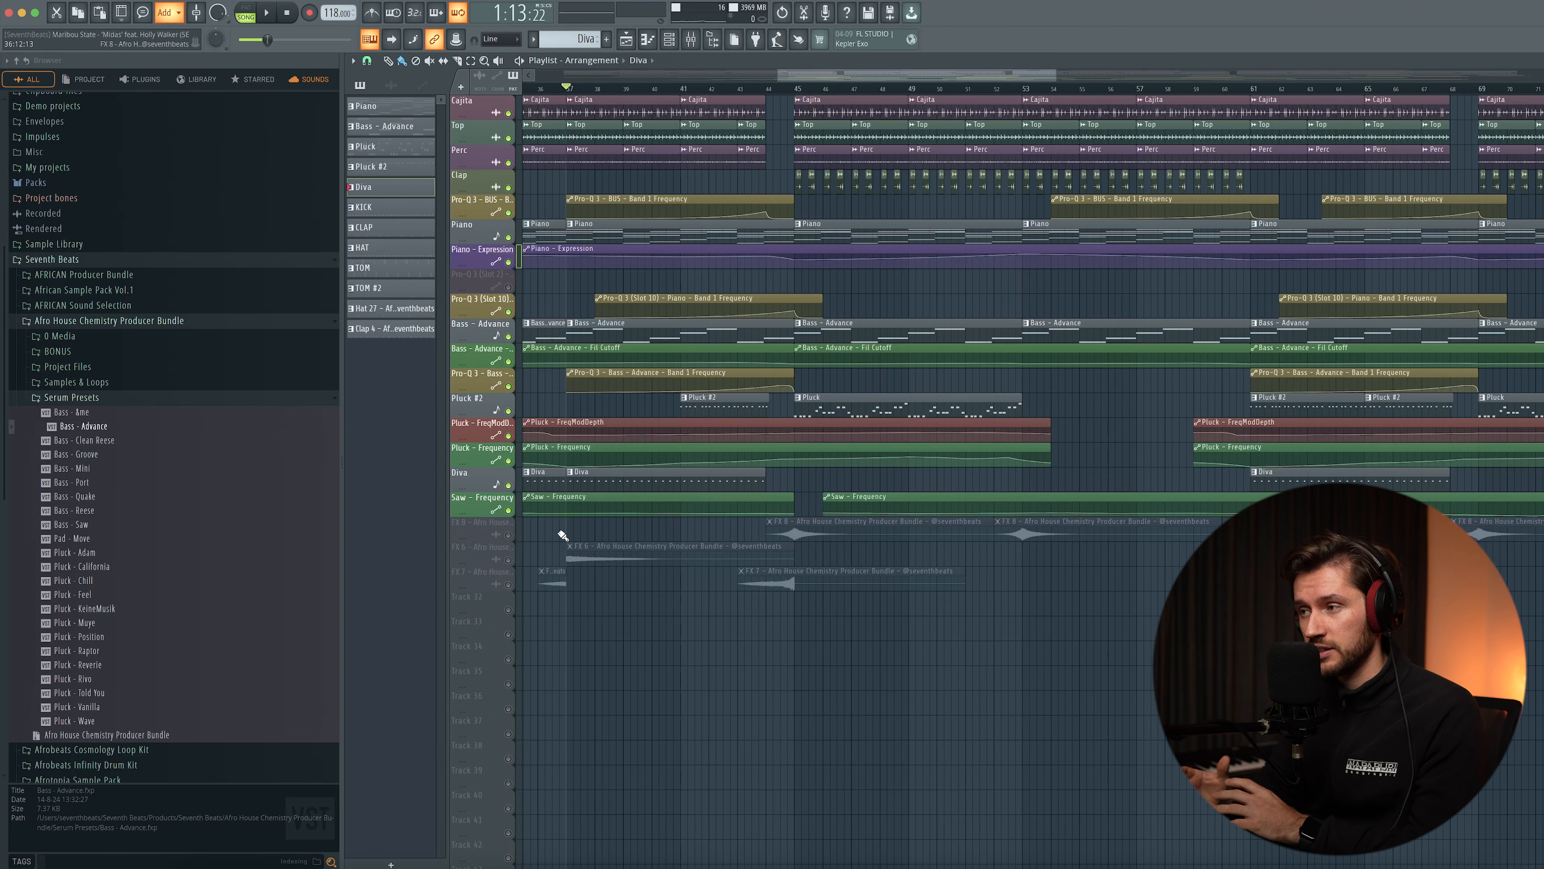
Unmute the FX 8 track in the playlist.
left_click(508, 535)
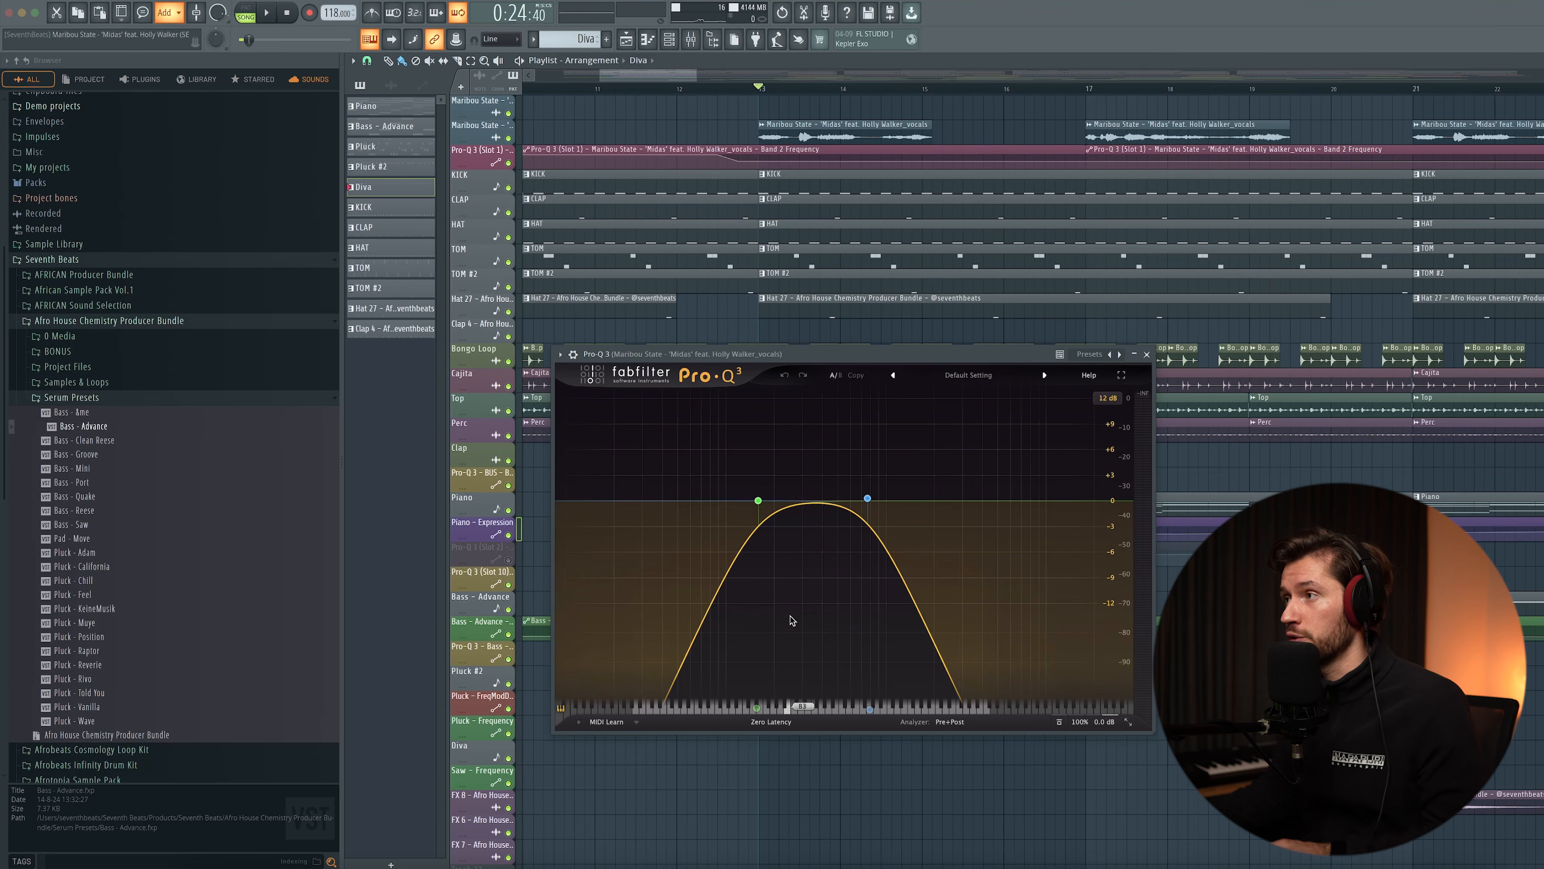
Play back the arrangement in sections, covering the filtered vocal intro, the build-up before bar 45 and the drop.
key("space")
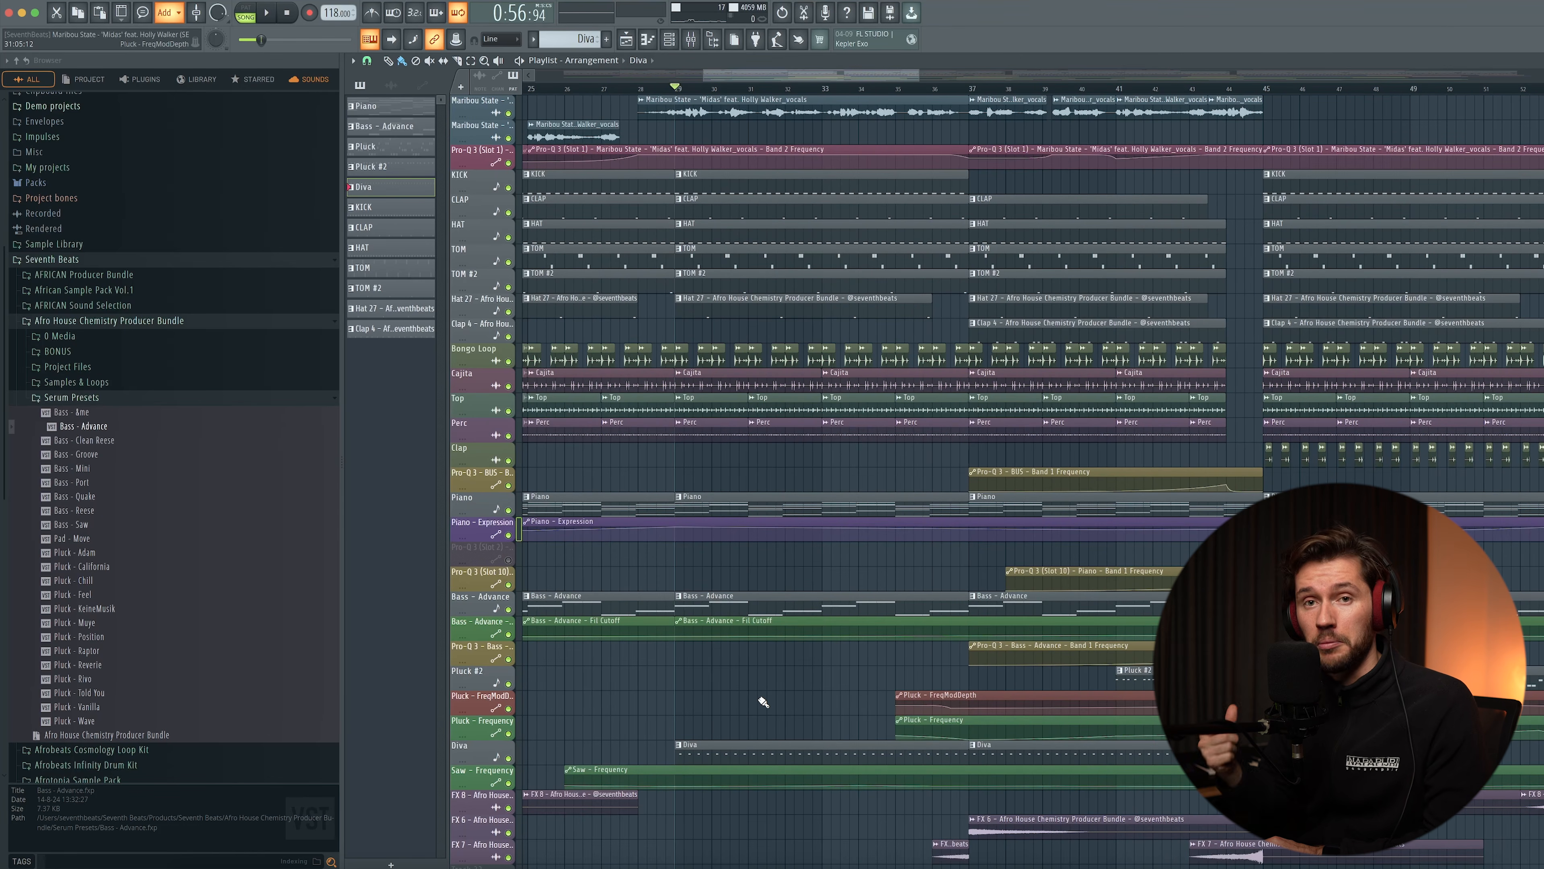
key("space")
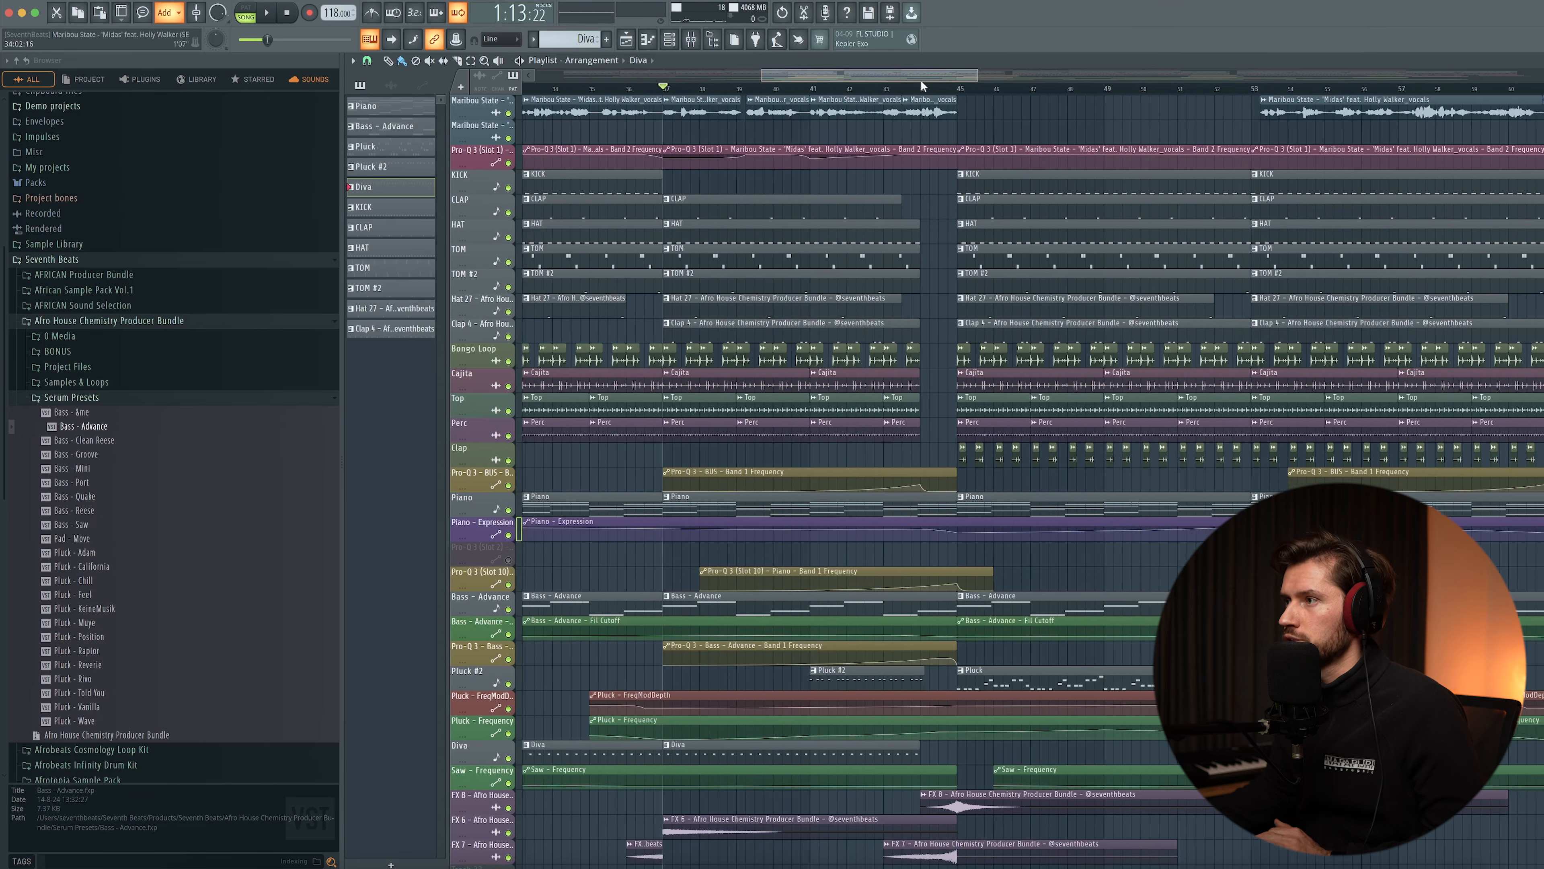
key("space")
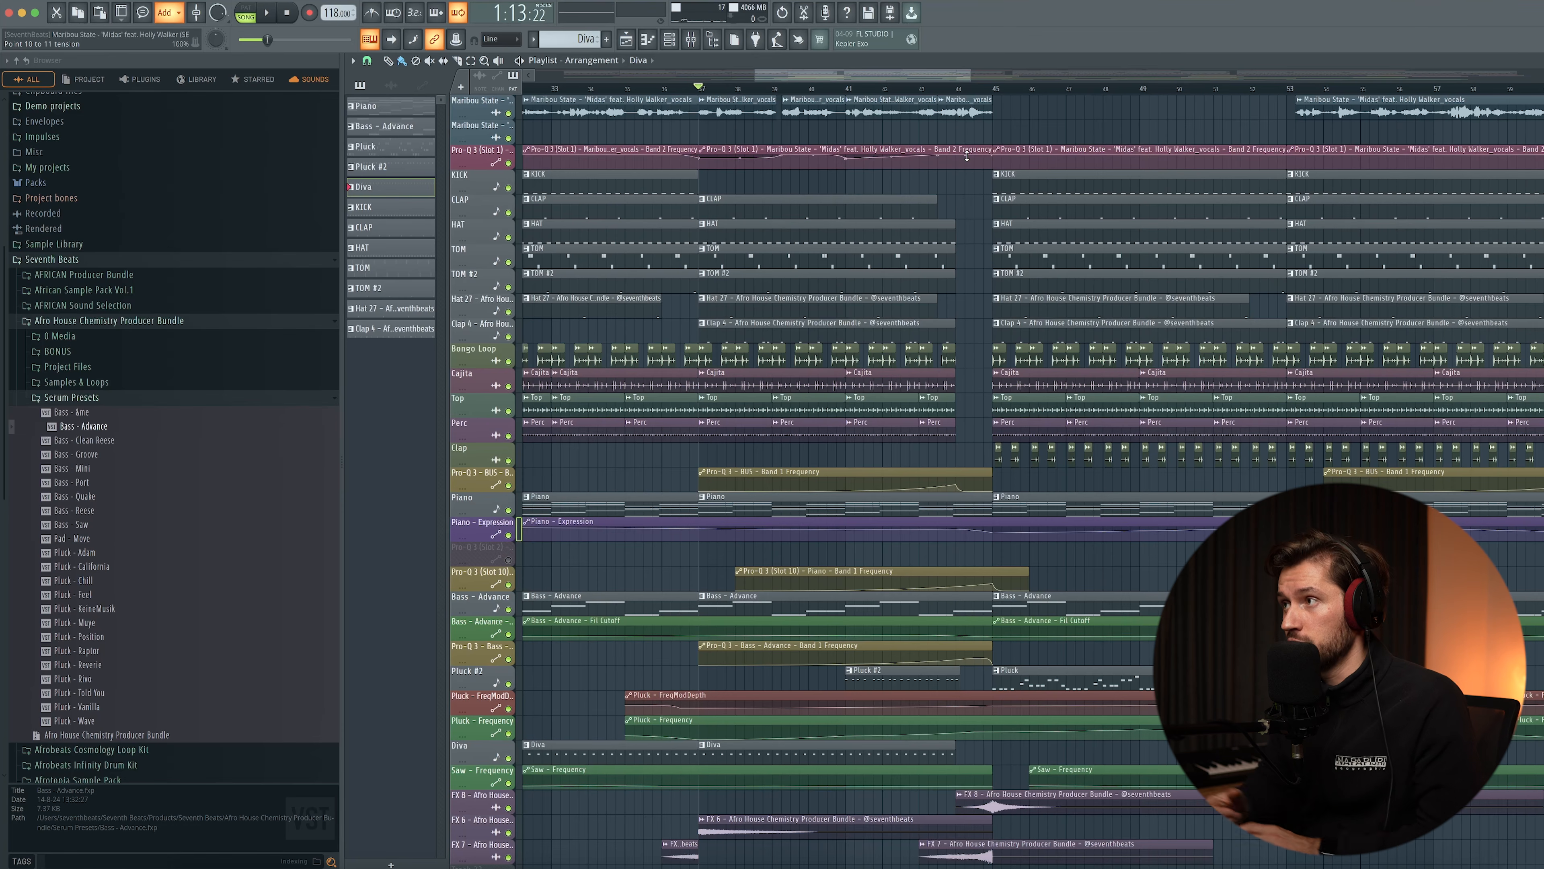
key("space")
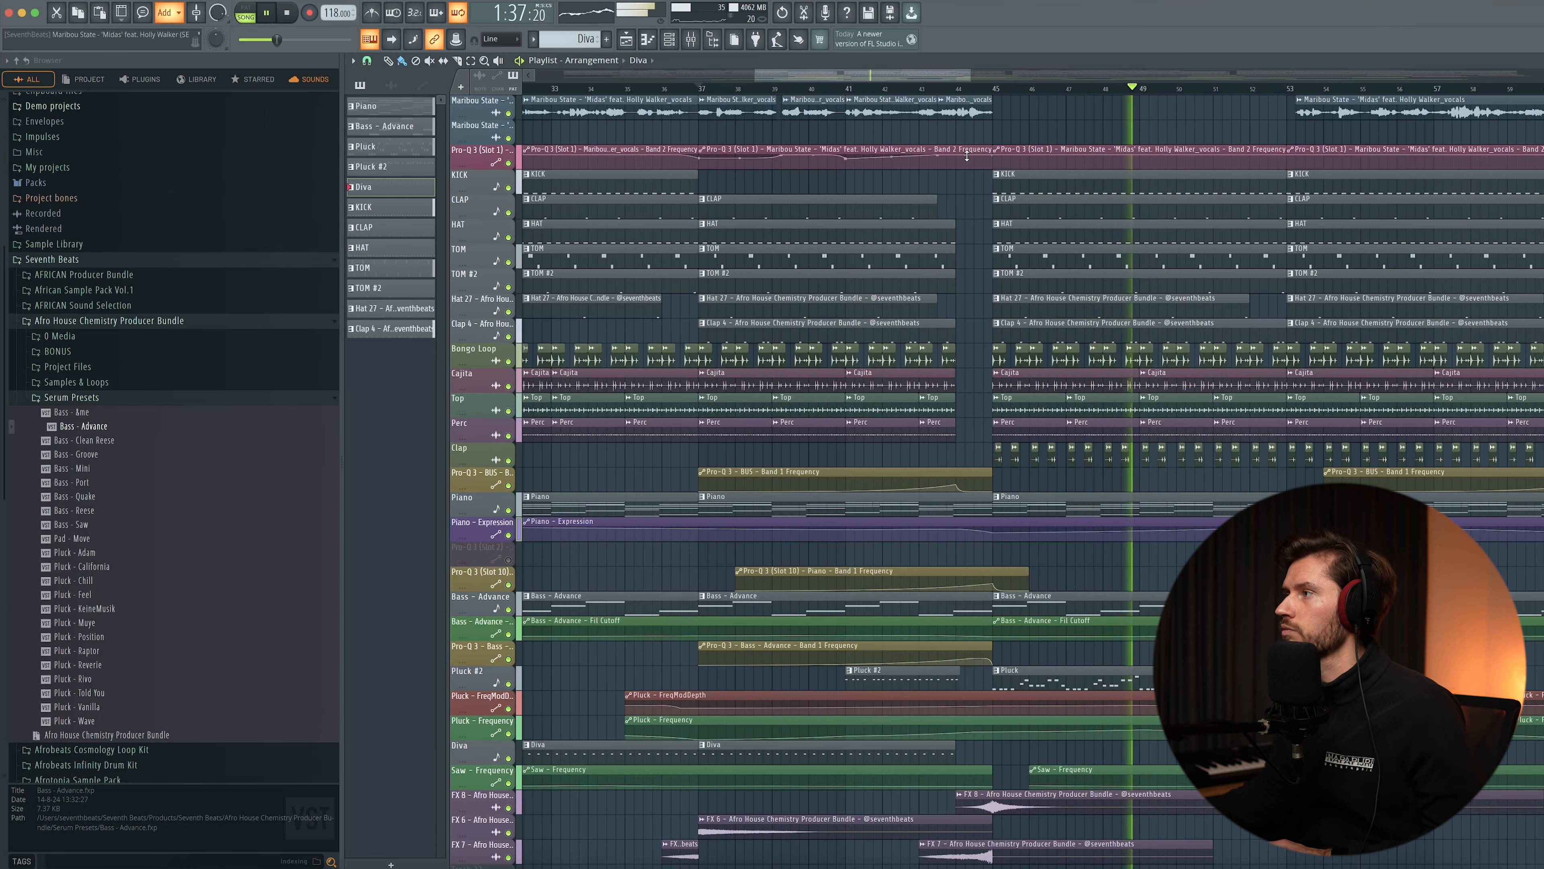
key("space")
Set the playlist's grid snapping to none for the vocal clip ending at bar 45.
left_click_drag(969, 73, 905, 73)
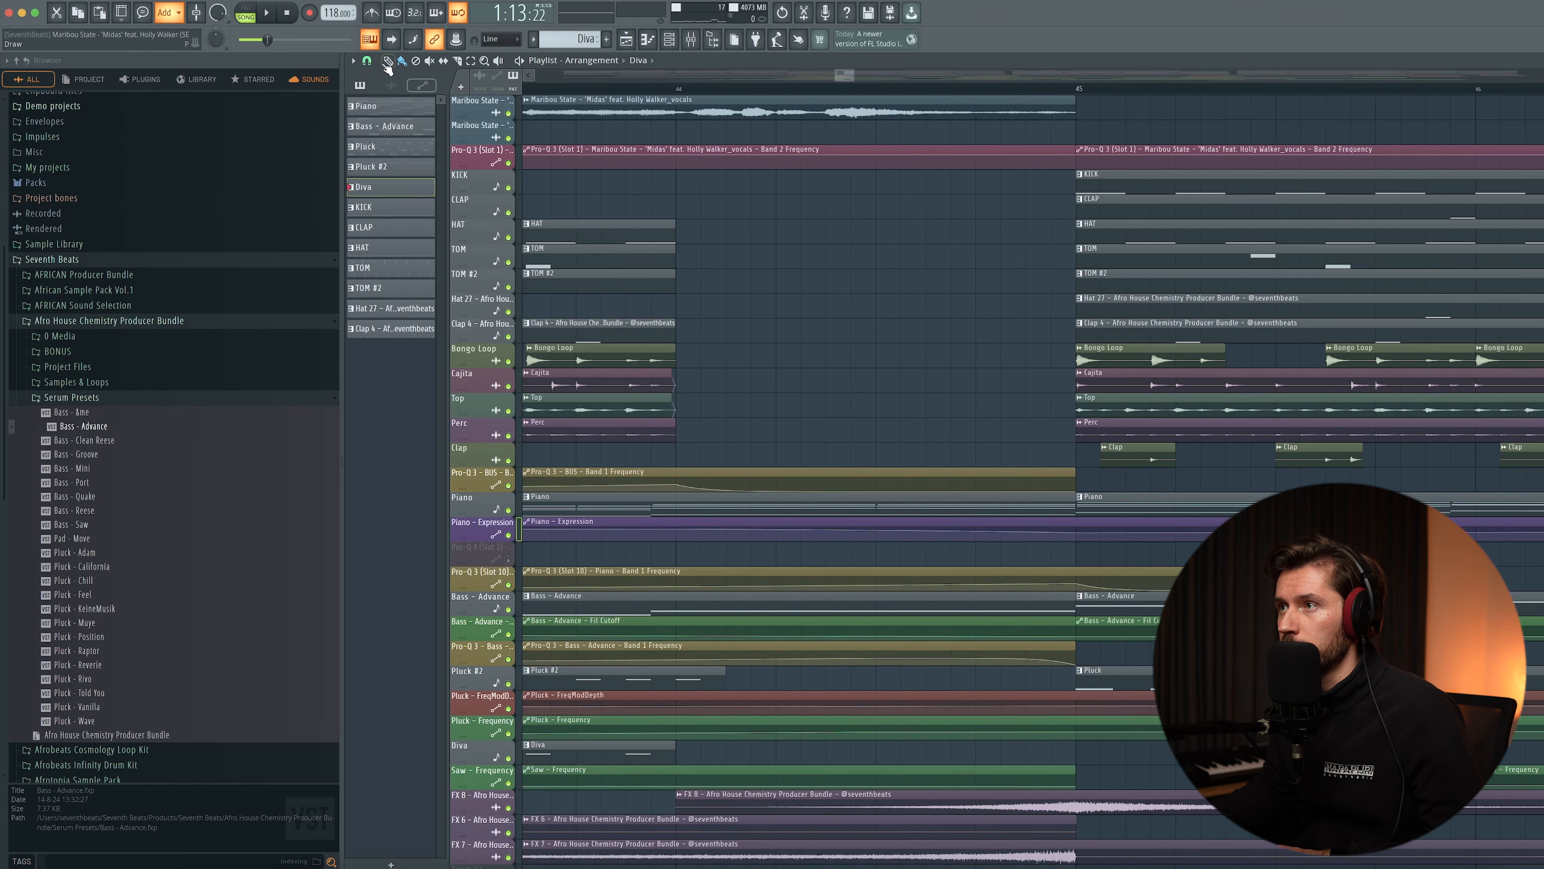
left_click(367, 62)
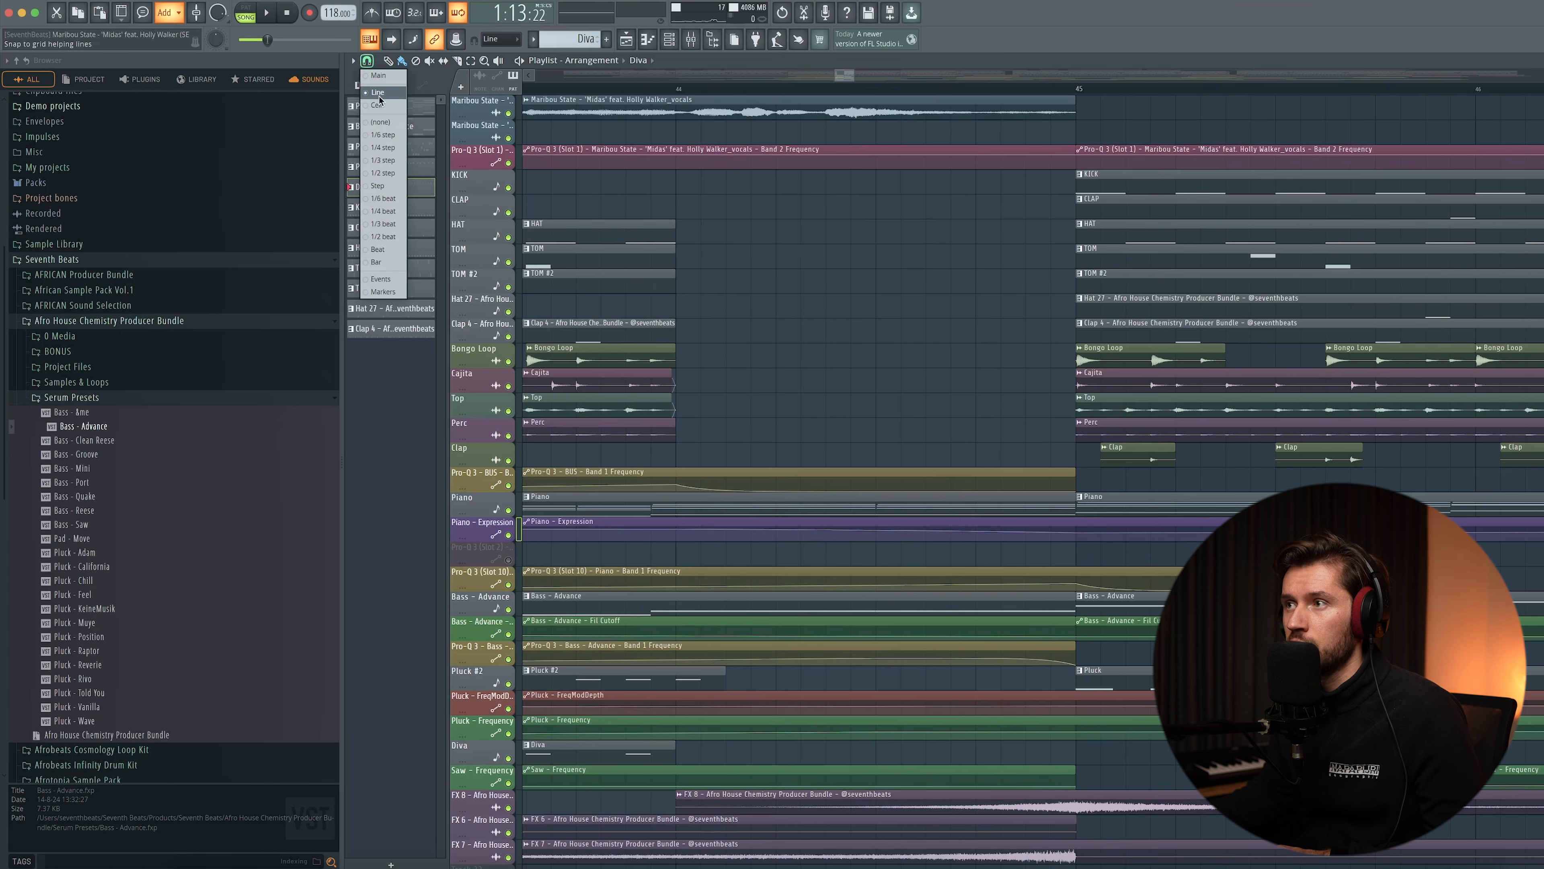
left_click(381, 124)
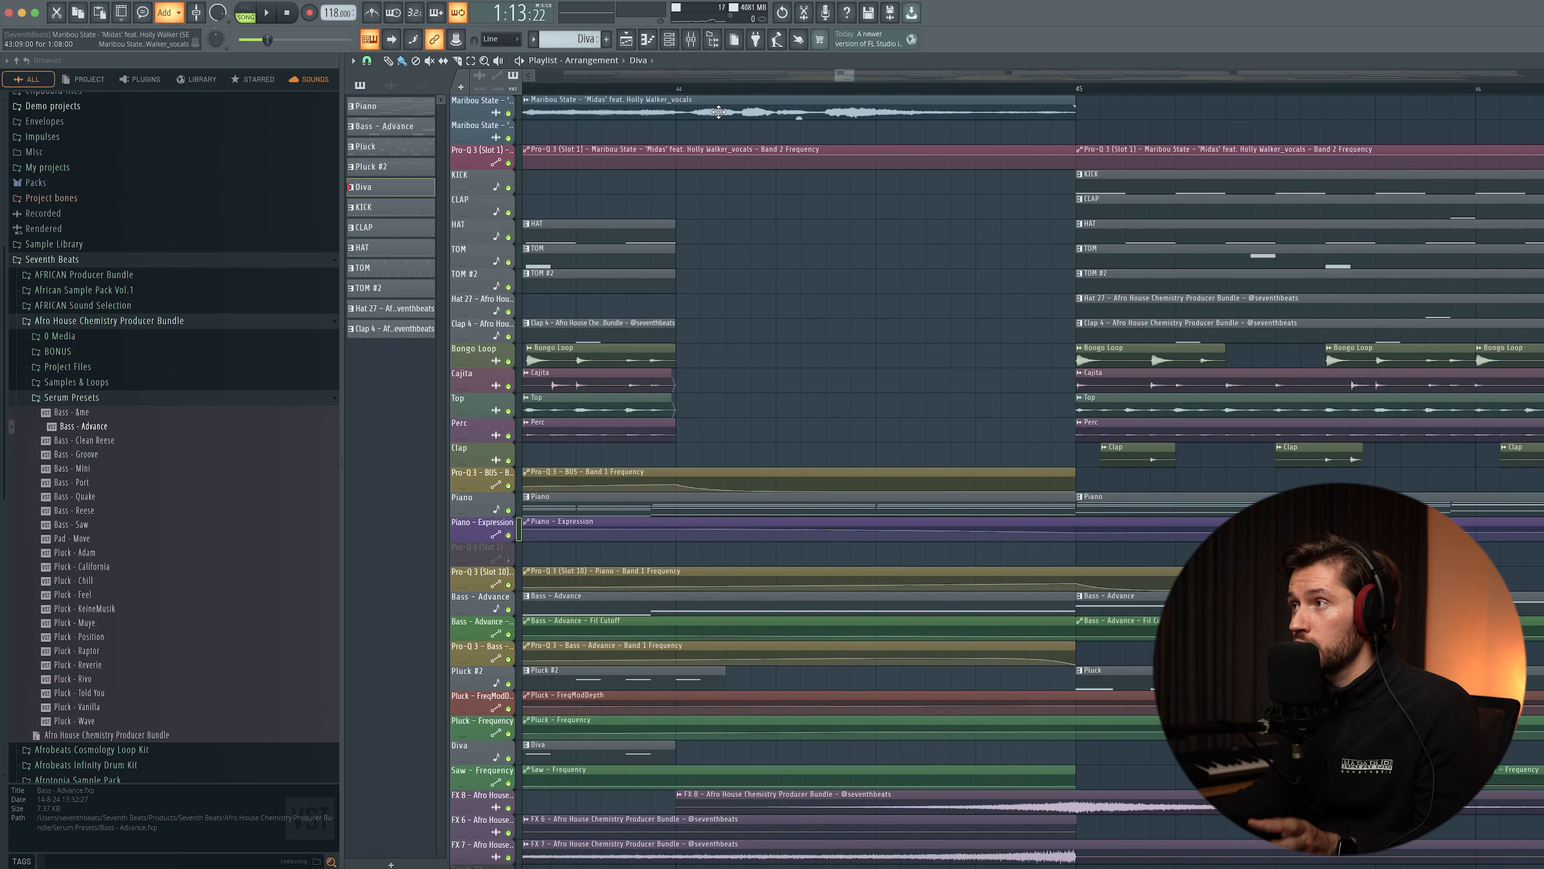
scroll(718, 111, "left", 3)
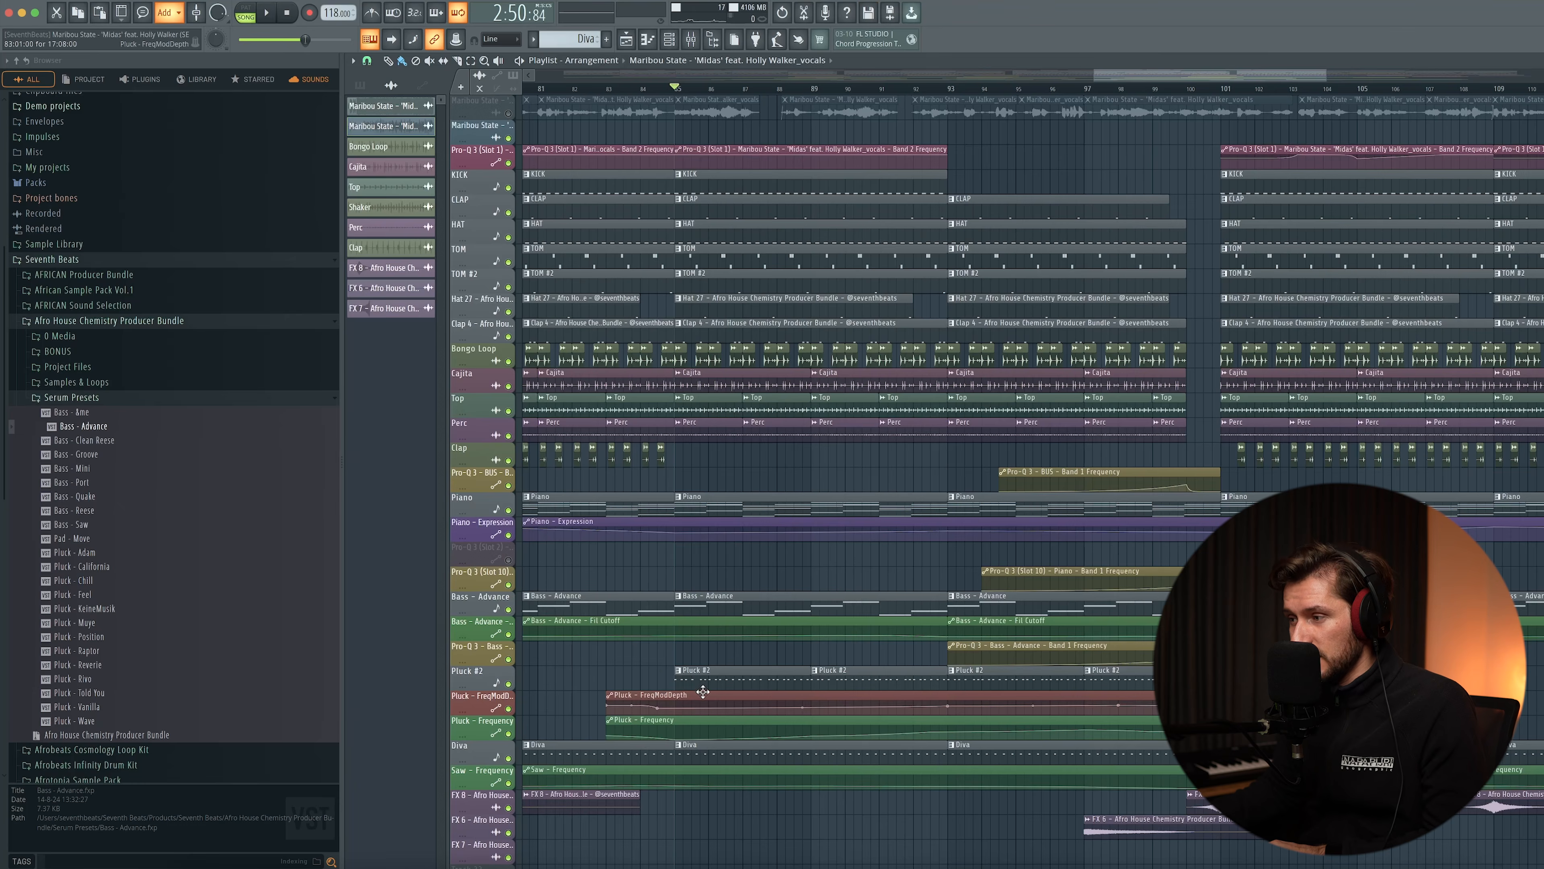
Review the Pluck #2 patterns around bars 85 and 93 in the piano roll and listen to them in the arrangement.
double_click(700, 689)
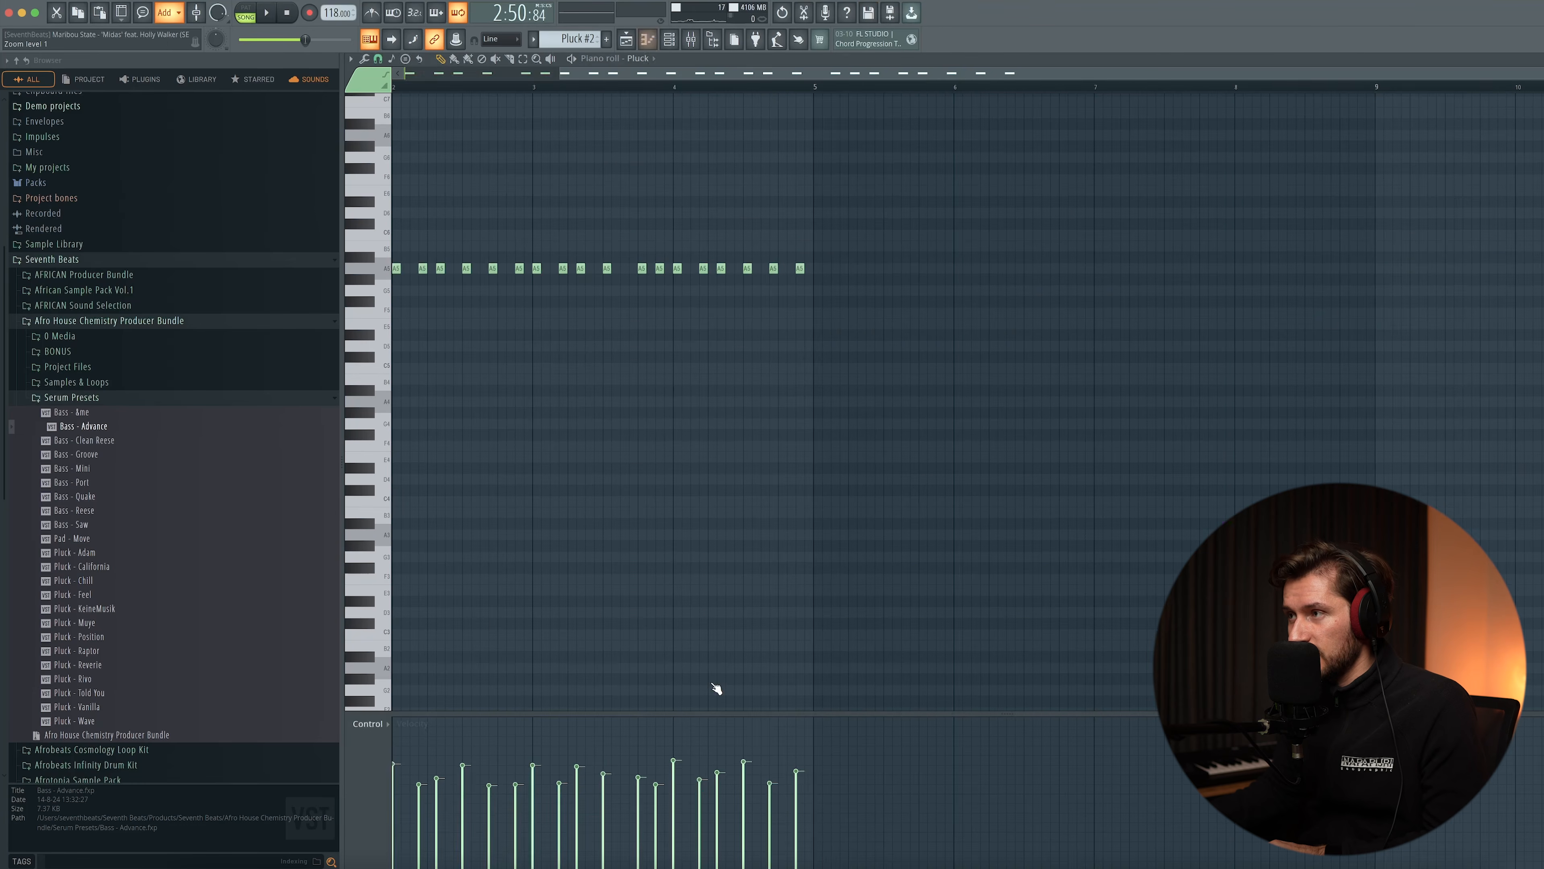
scroll(572, 259, "up", 2)
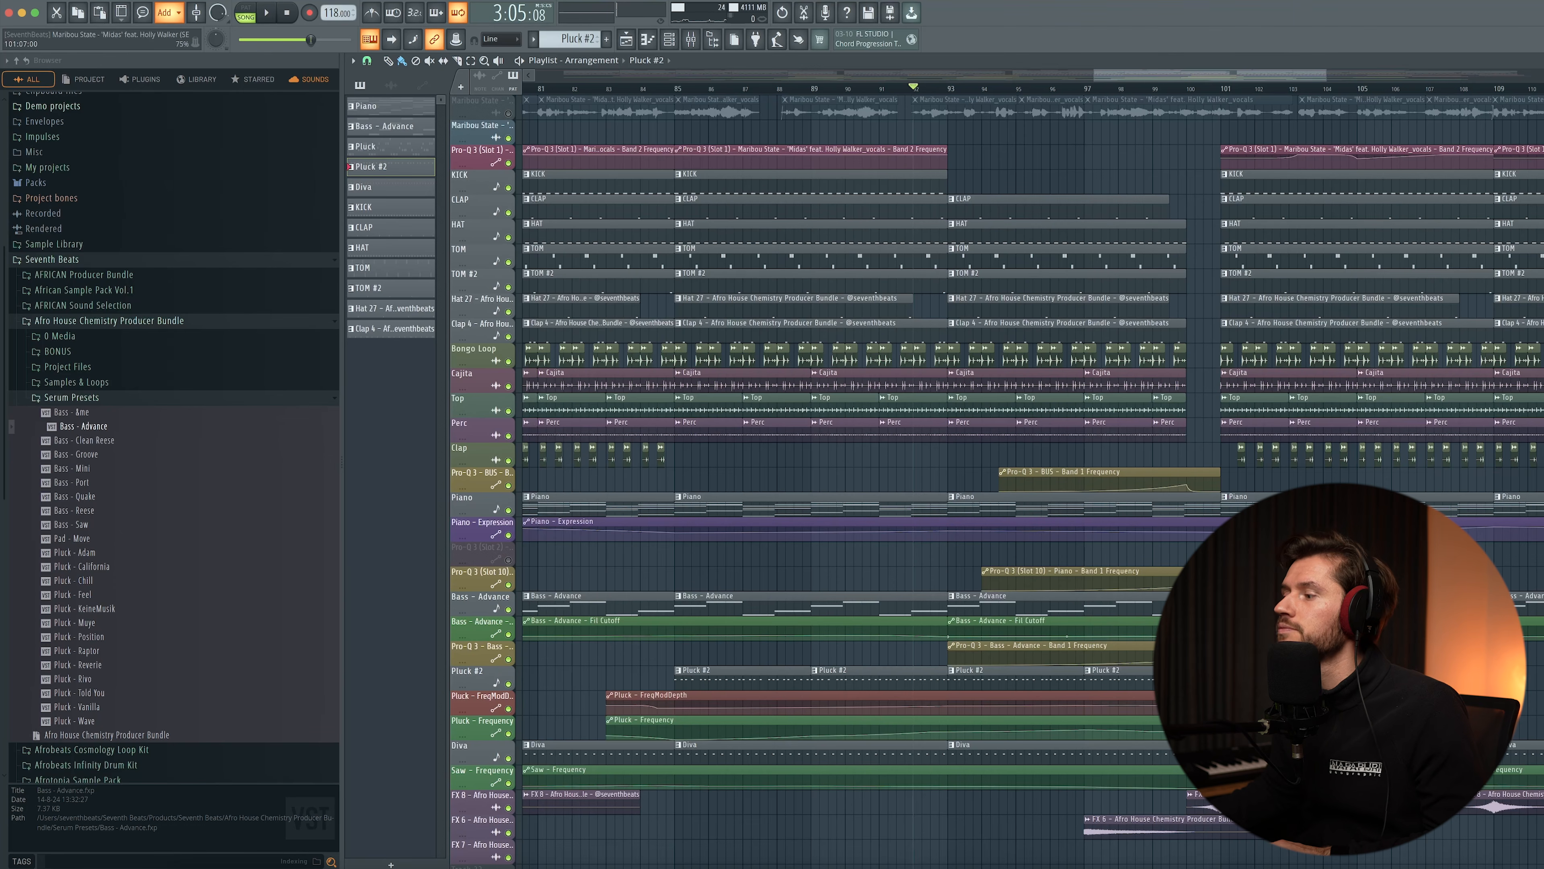
key("space")
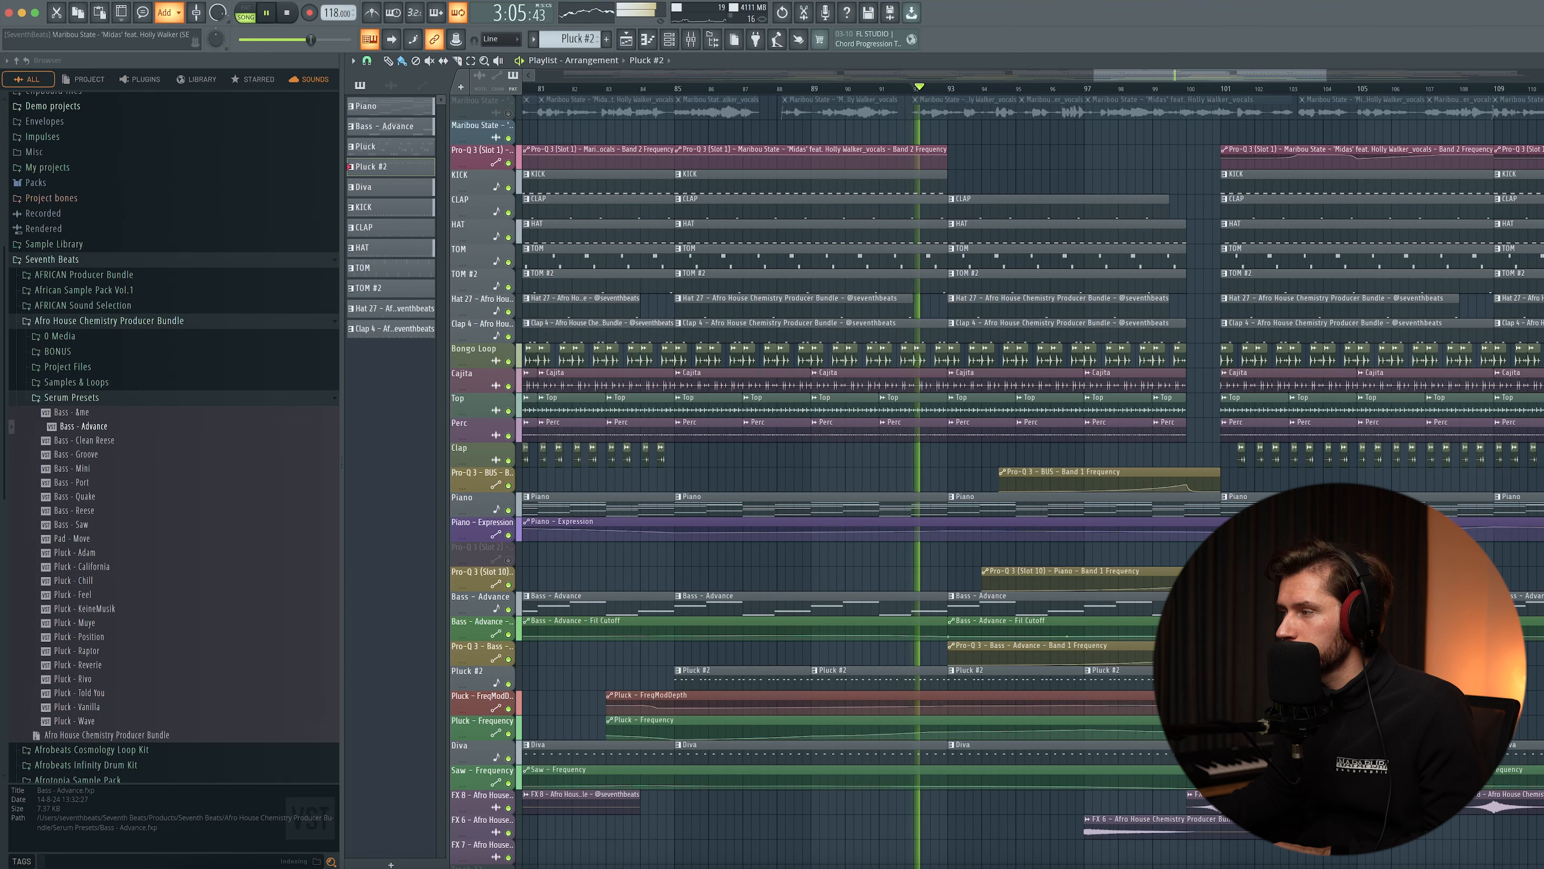
double_click(1029, 676)
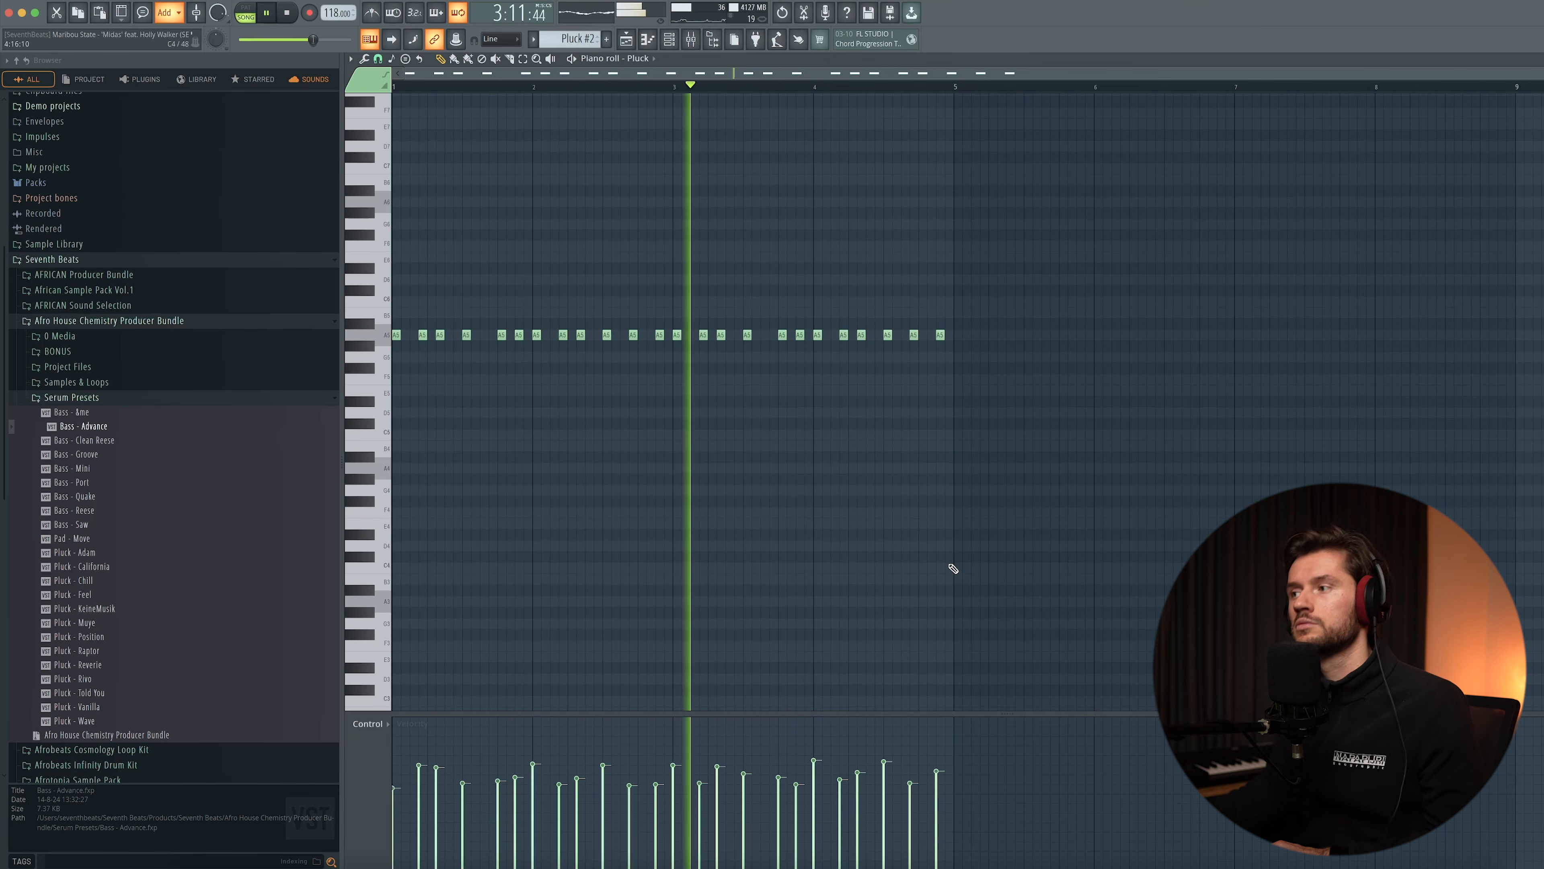
left_click(629, 39)
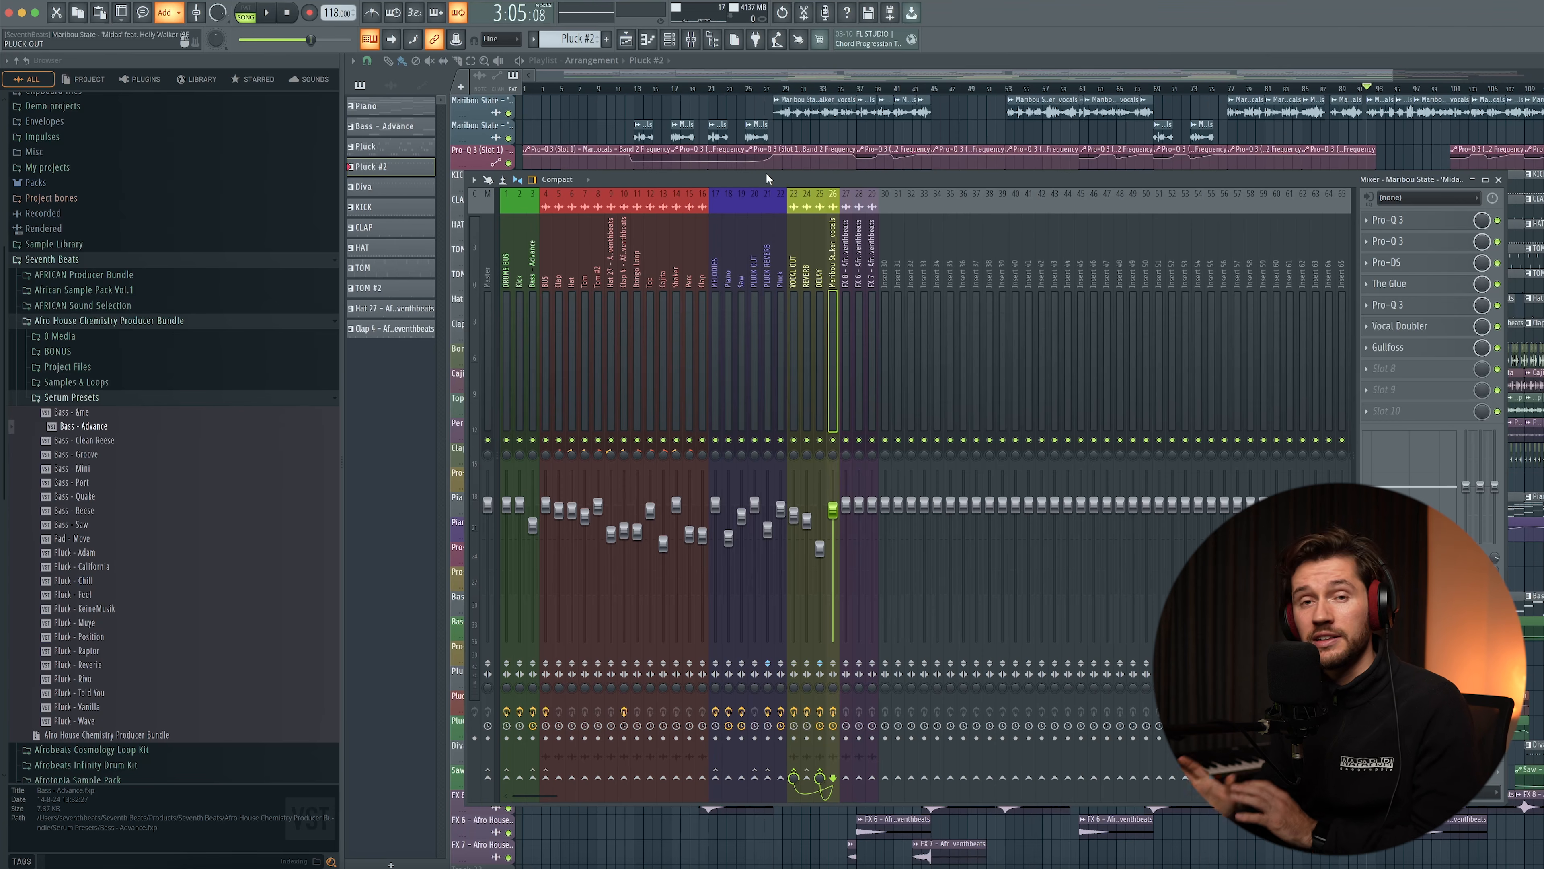
Look through the mixer's colour-coded groups: FX, vocals, melodies, percussion, and the kick and bass tracks with the DRUMS BUS.
left_click(846, 273)
mouse_move(846, 273)
left_mouse_down()
mouse_move(874, 272)
mouse_move(834, 279)
left_mouse_up()
left_click_drag(715, 276, 774, 277)
left_click_drag(545, 279, 703, 288)
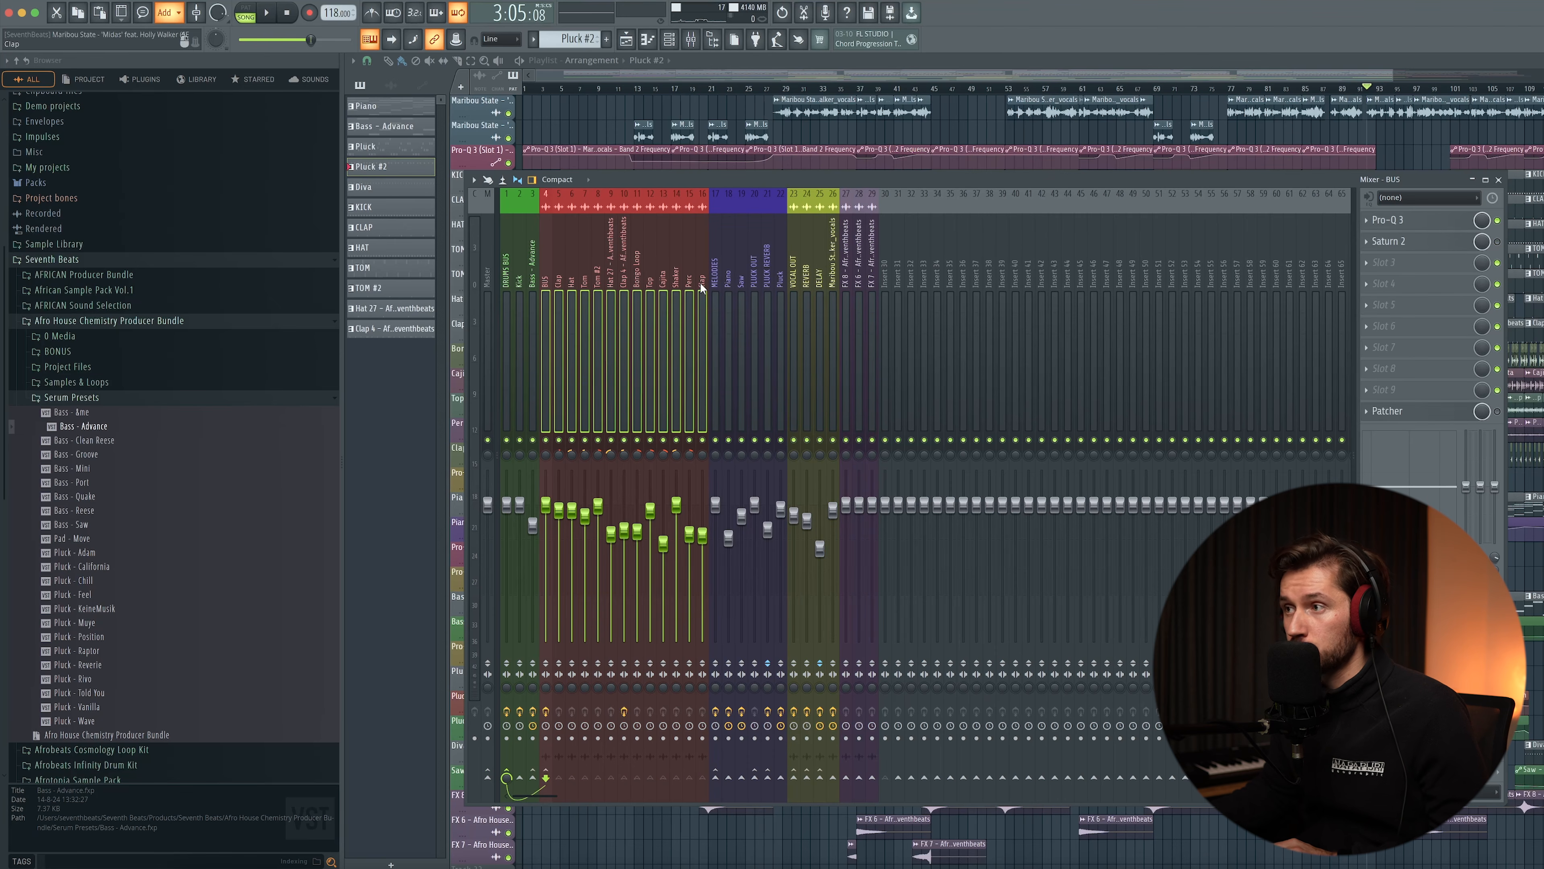
left_click(527, 290)
left_click(519, 283)
left_click(508, 278)
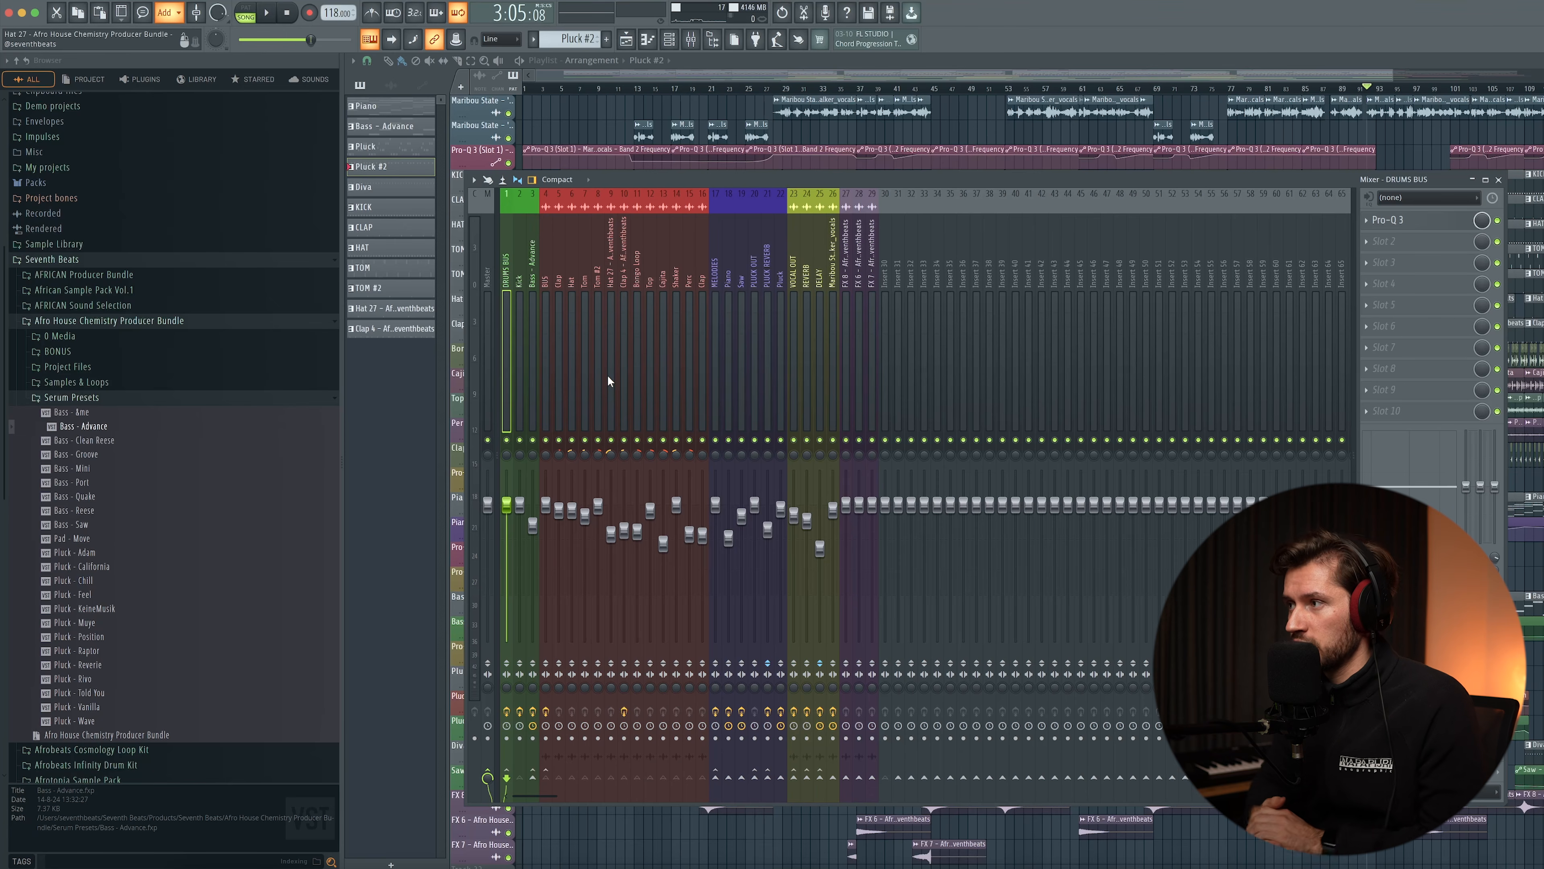
Inspect the percussion tracks from Clap to the second Clap and the routing of their BUS track.
left_click(547, 304)
left_click(560, 282)
left_click_drag(560, 275, 686, 278)
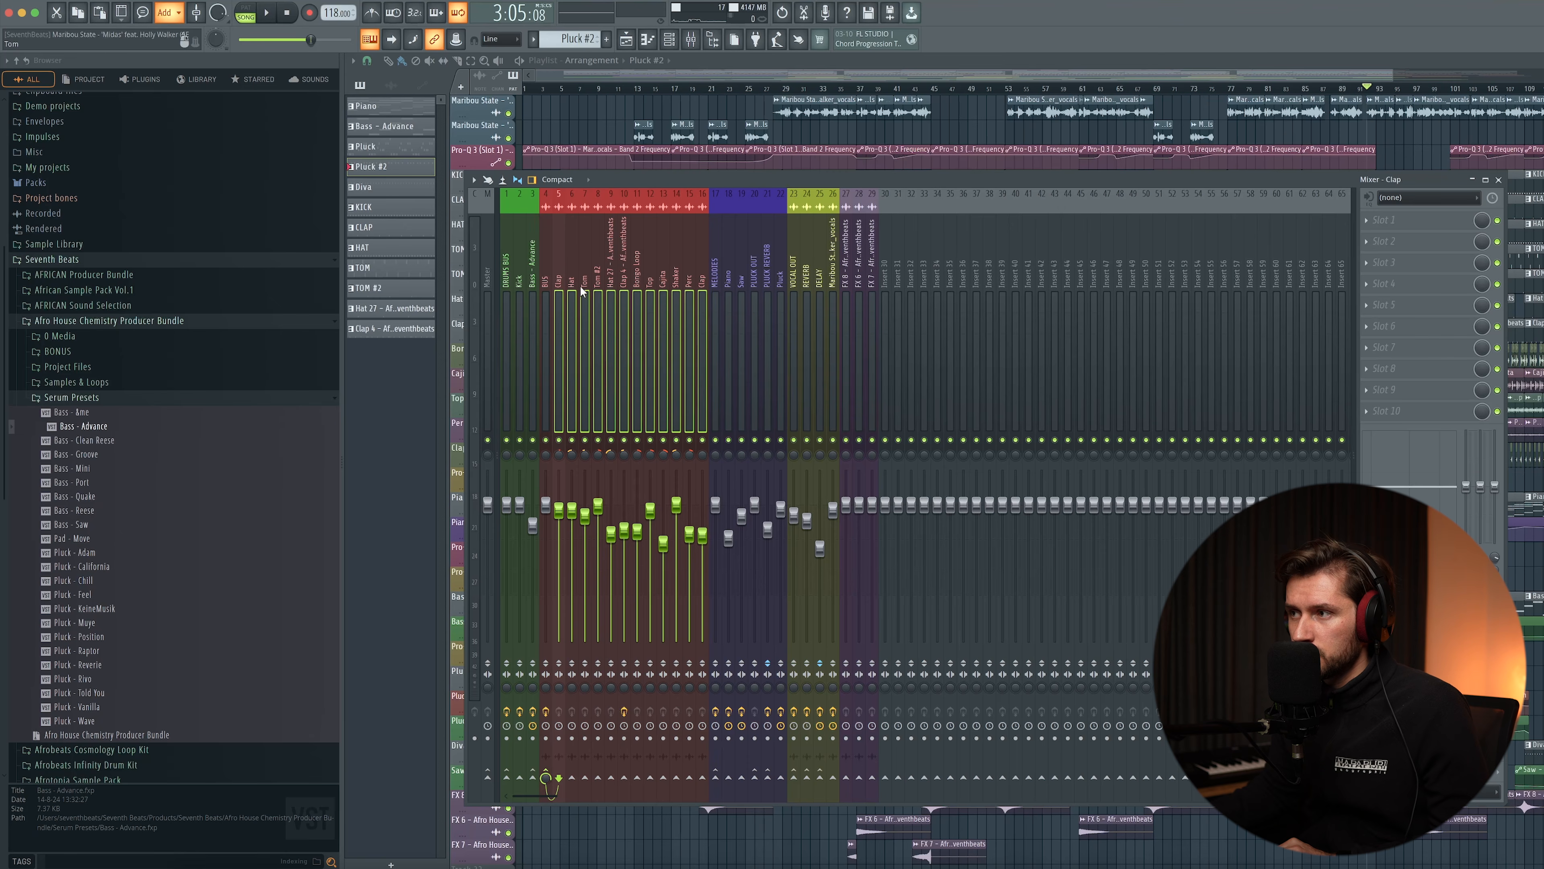
left_click(543, 277)
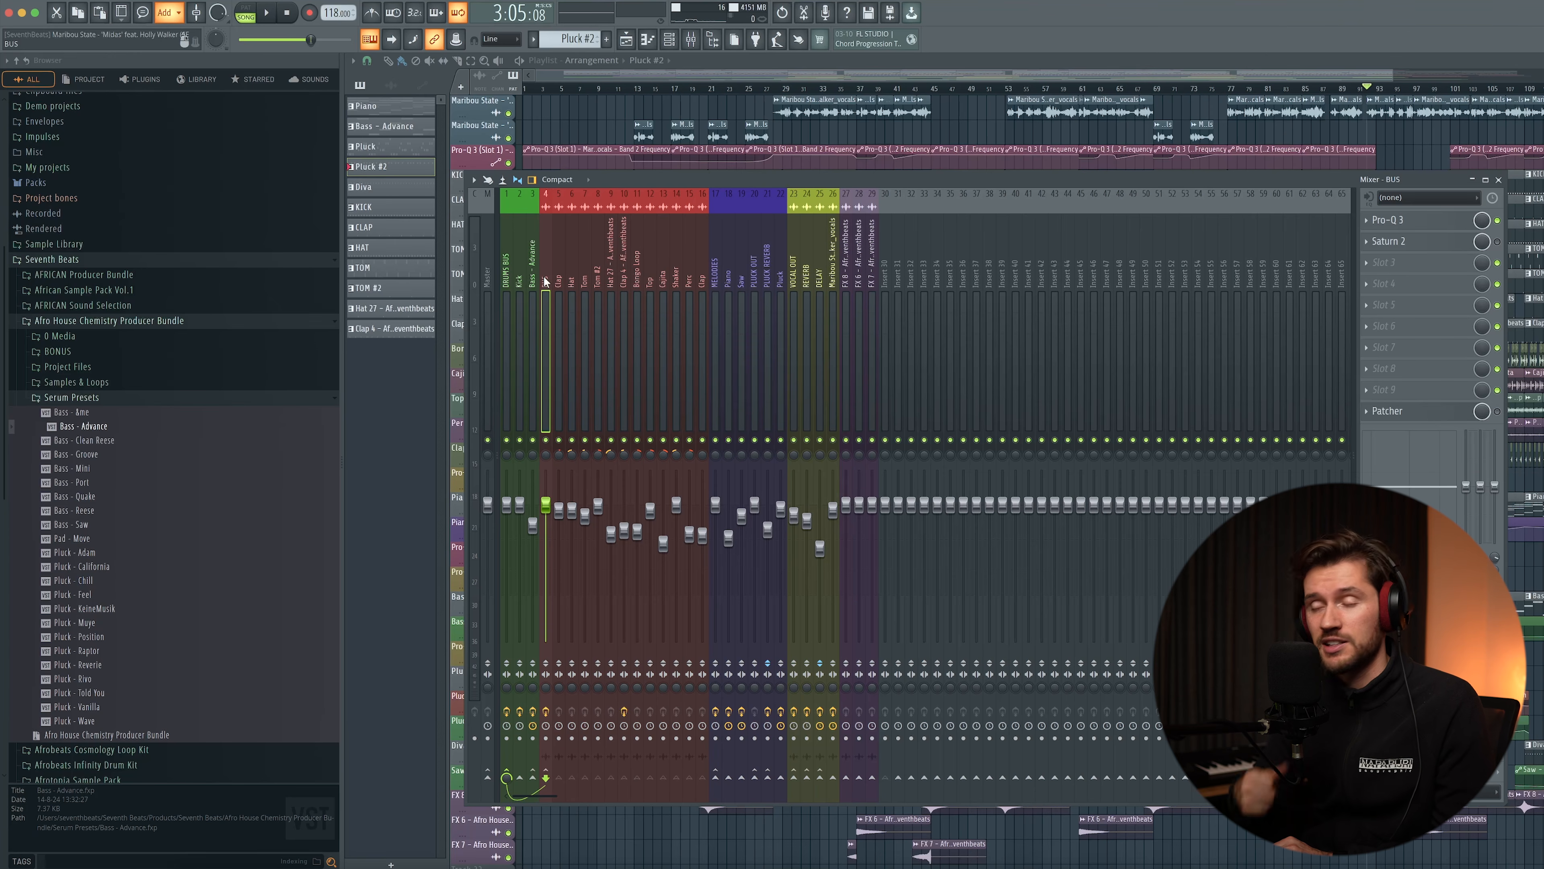
Route mixer tracks 5 to 16, from Clap to the second Clap, to the BUS track only.
left_click_drag(558, 275, 688, 278)
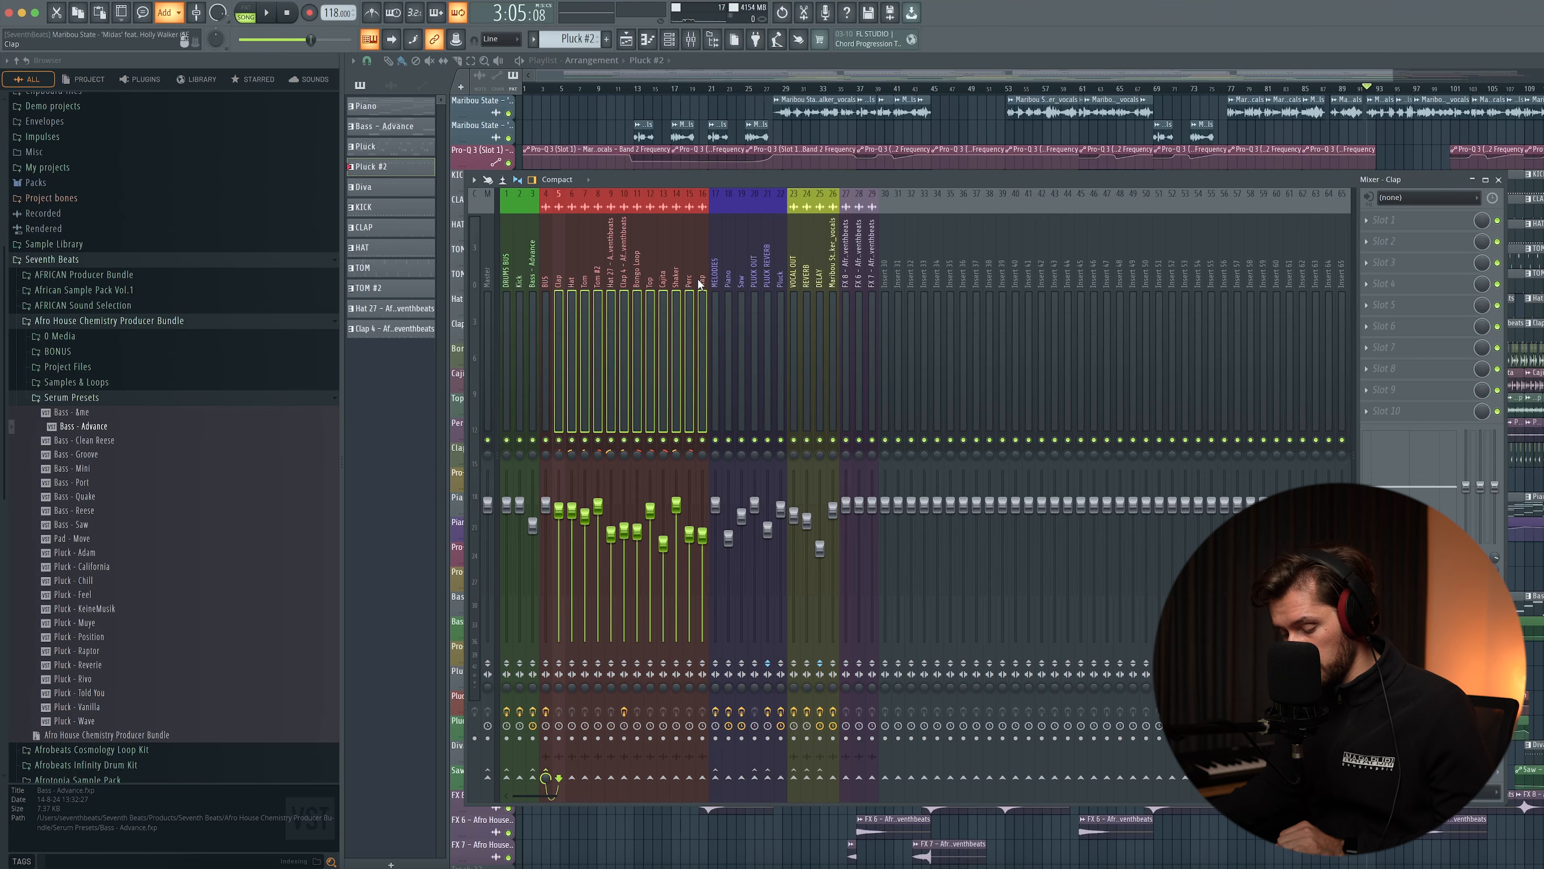
right_click(547, 773)
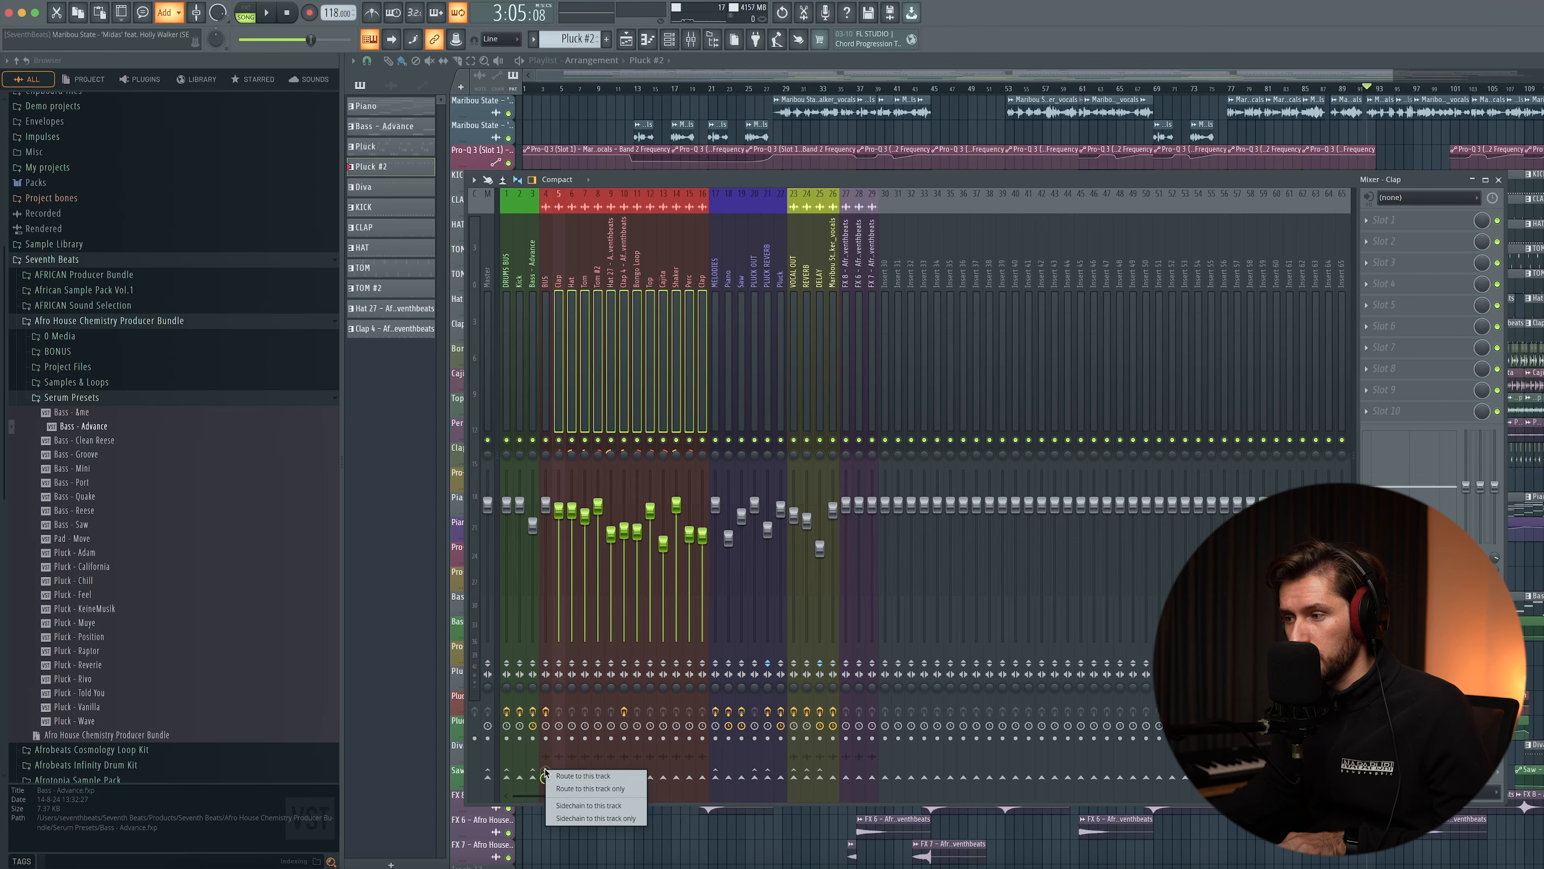
left_click(582, 789)
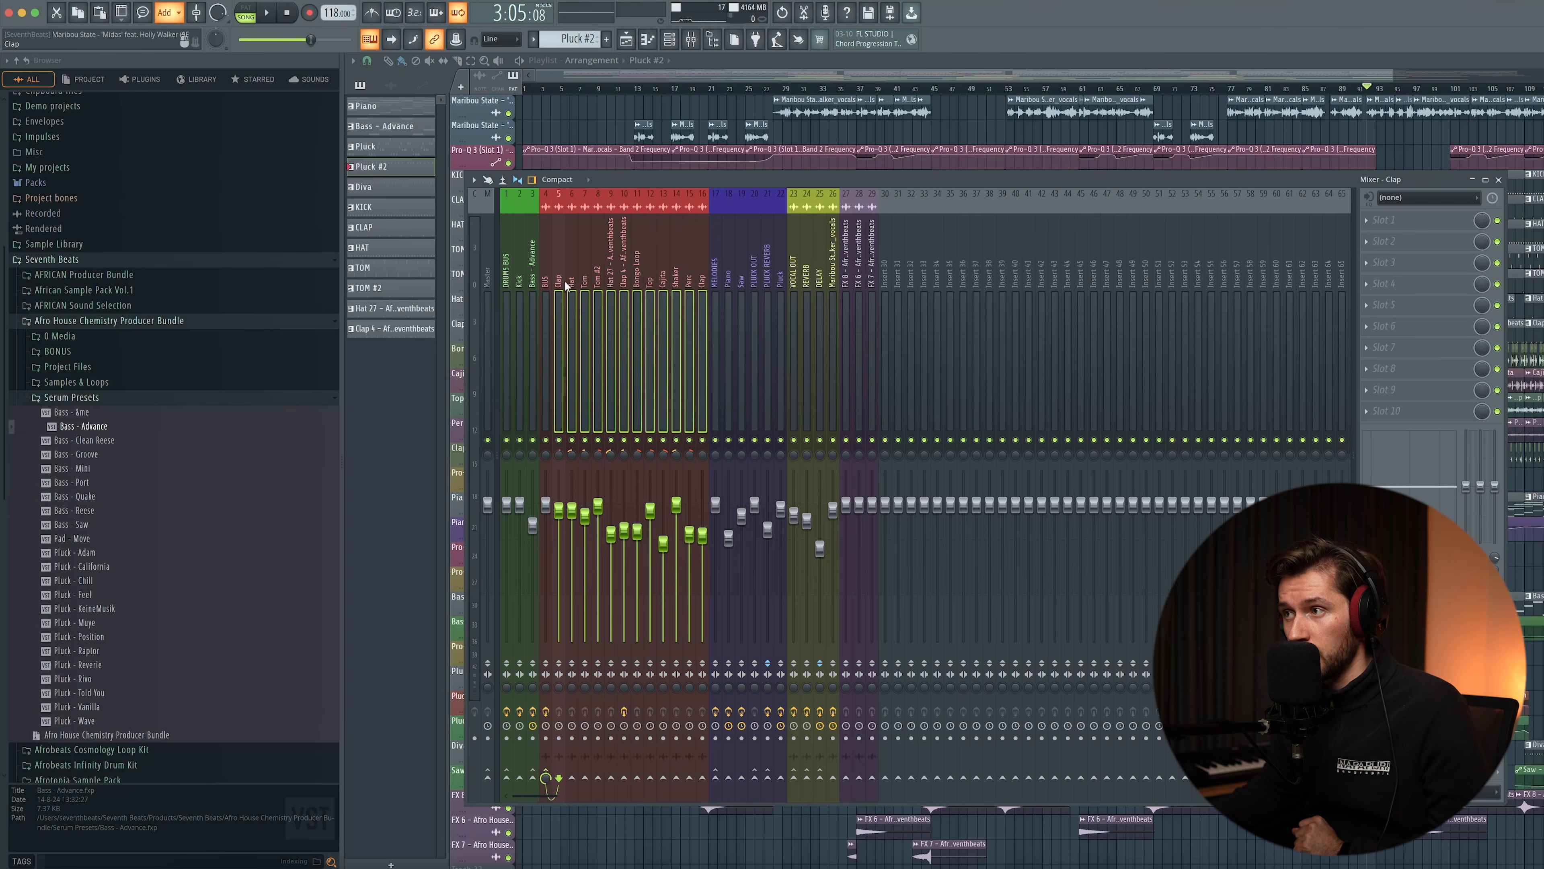
left_click(545, 273)
right_click(545, 274)
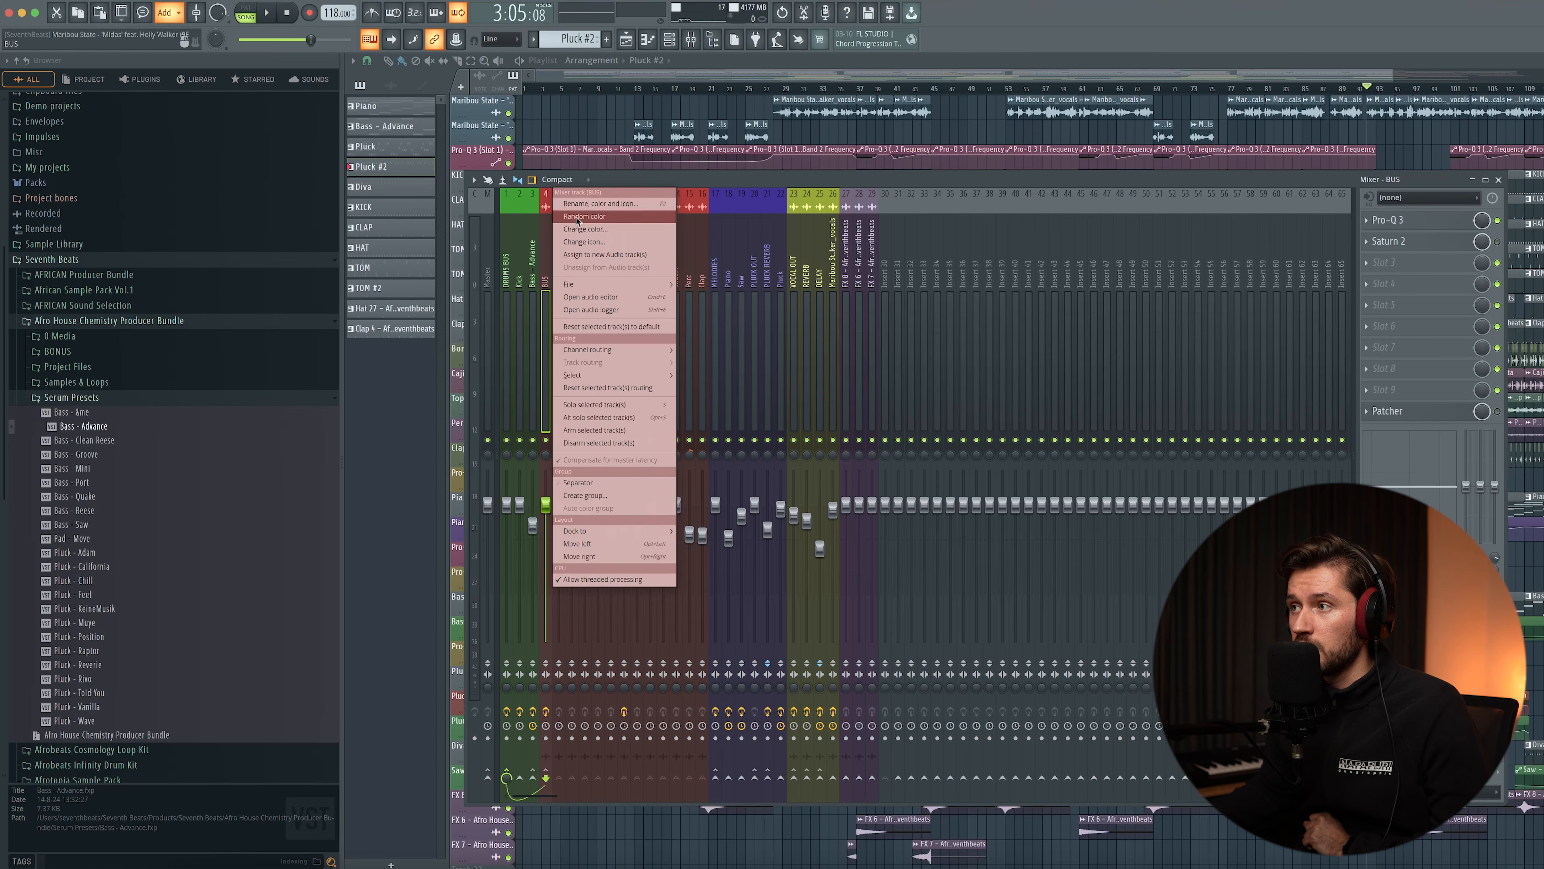
left_click(584, 203)
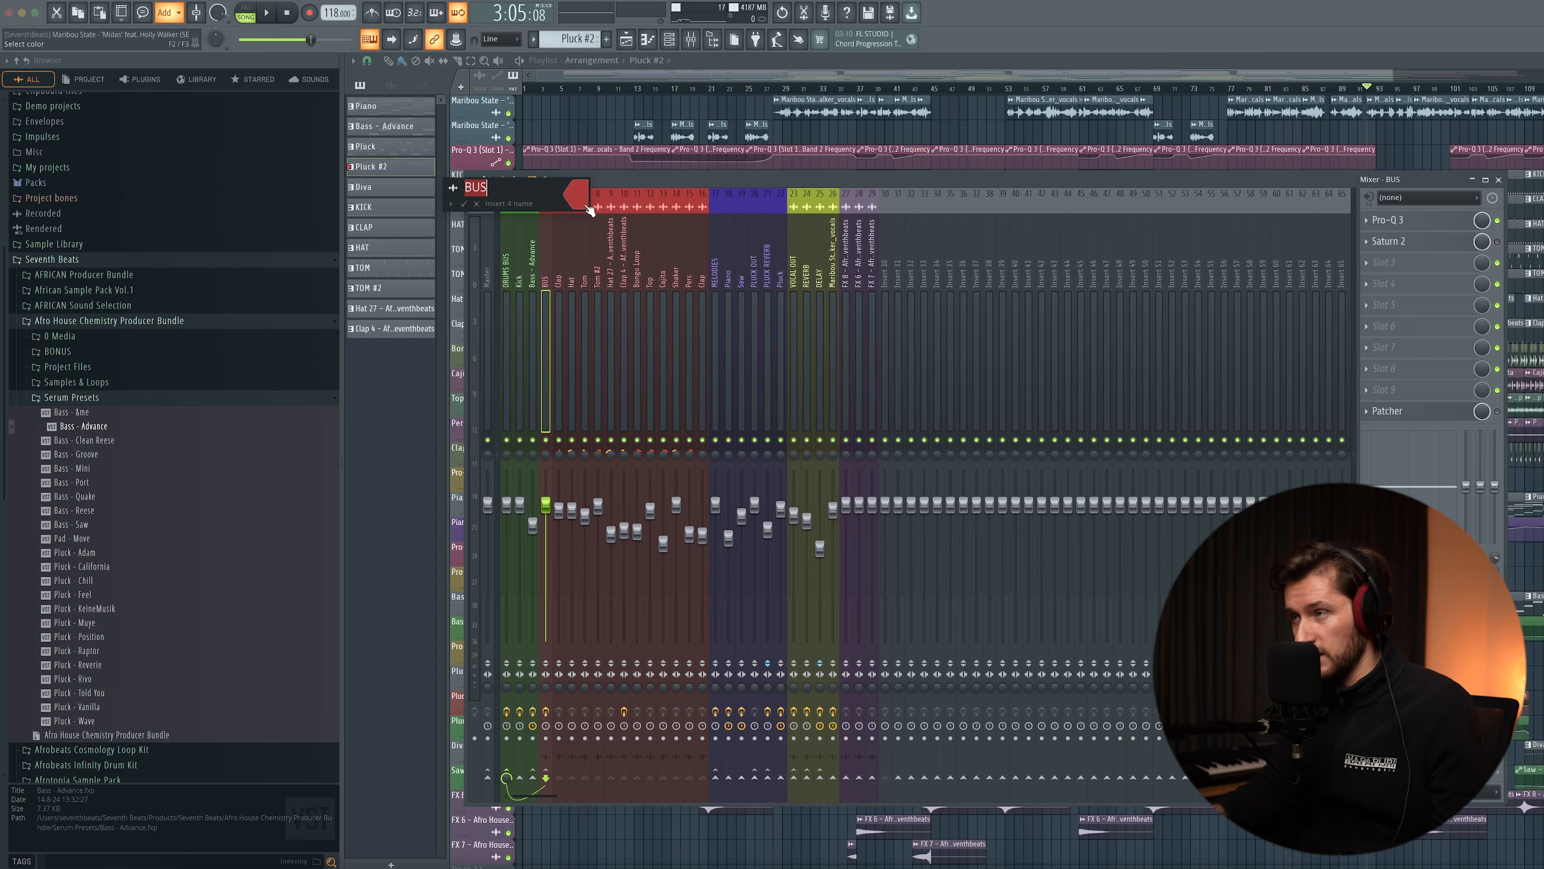
Select mixer tracks 4 to 16, from BUS to the last Clap, and open the colour selector for all of them.
left_click_drag(545, 277, 703, 279)
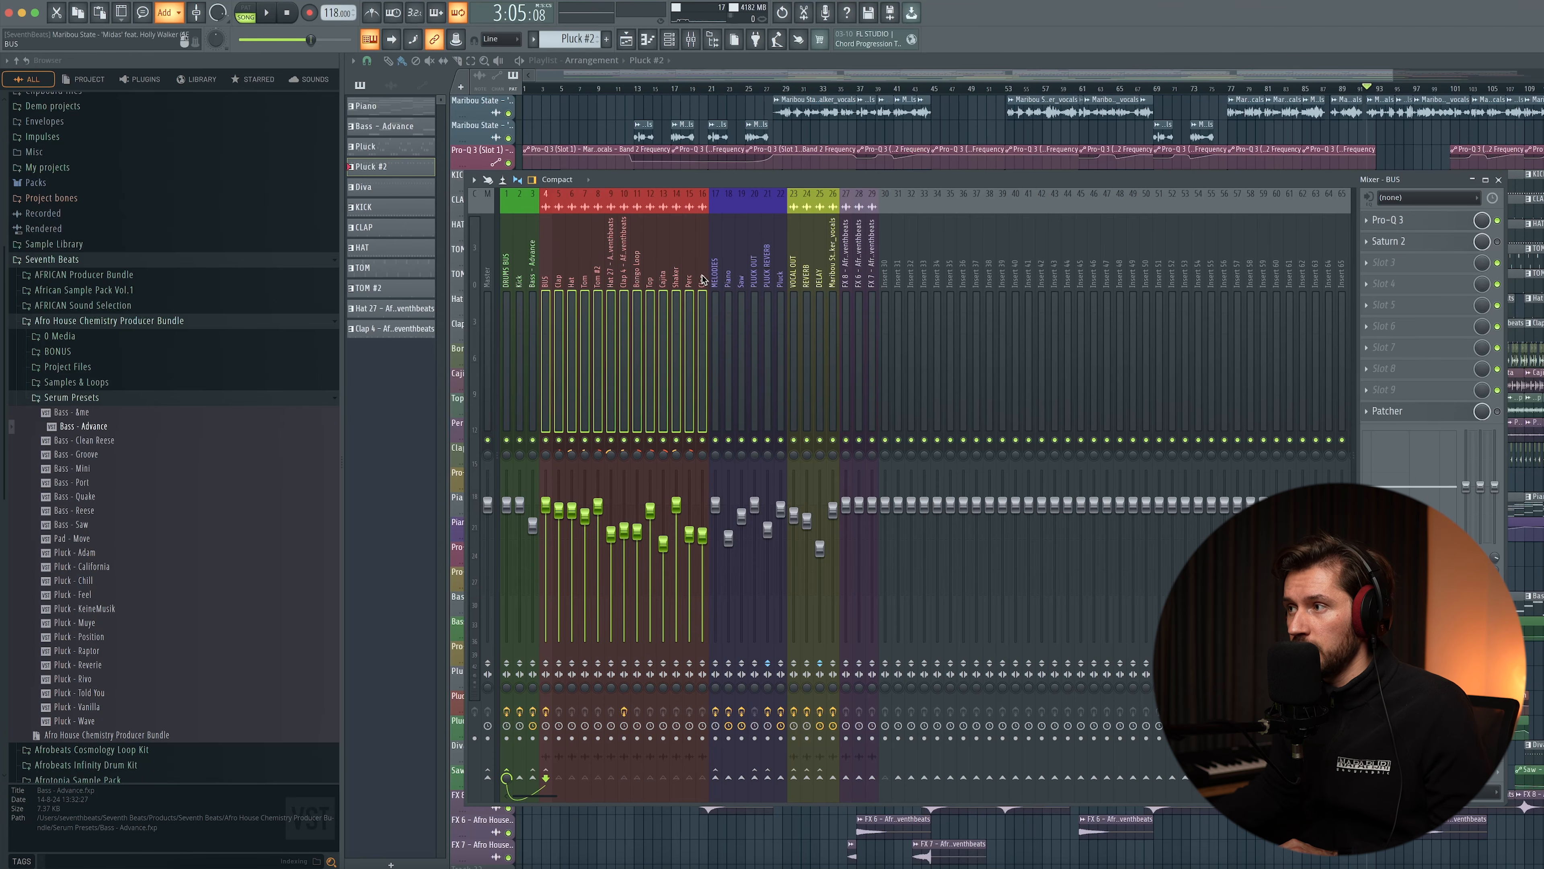
right_click(606, 268)
left_click(626, 203)
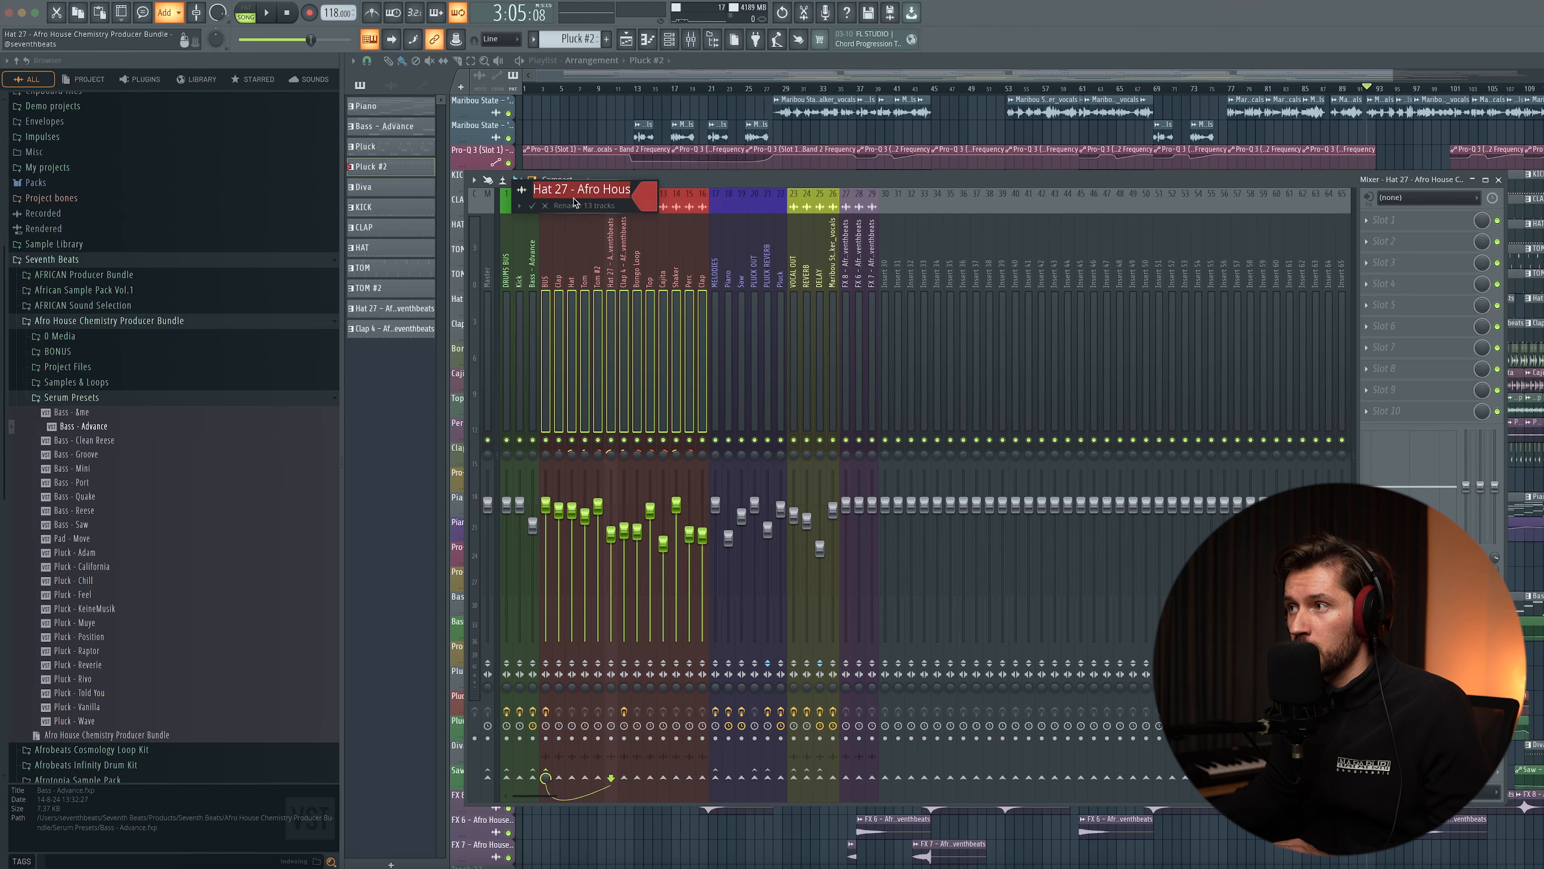
left_click(645, 202)
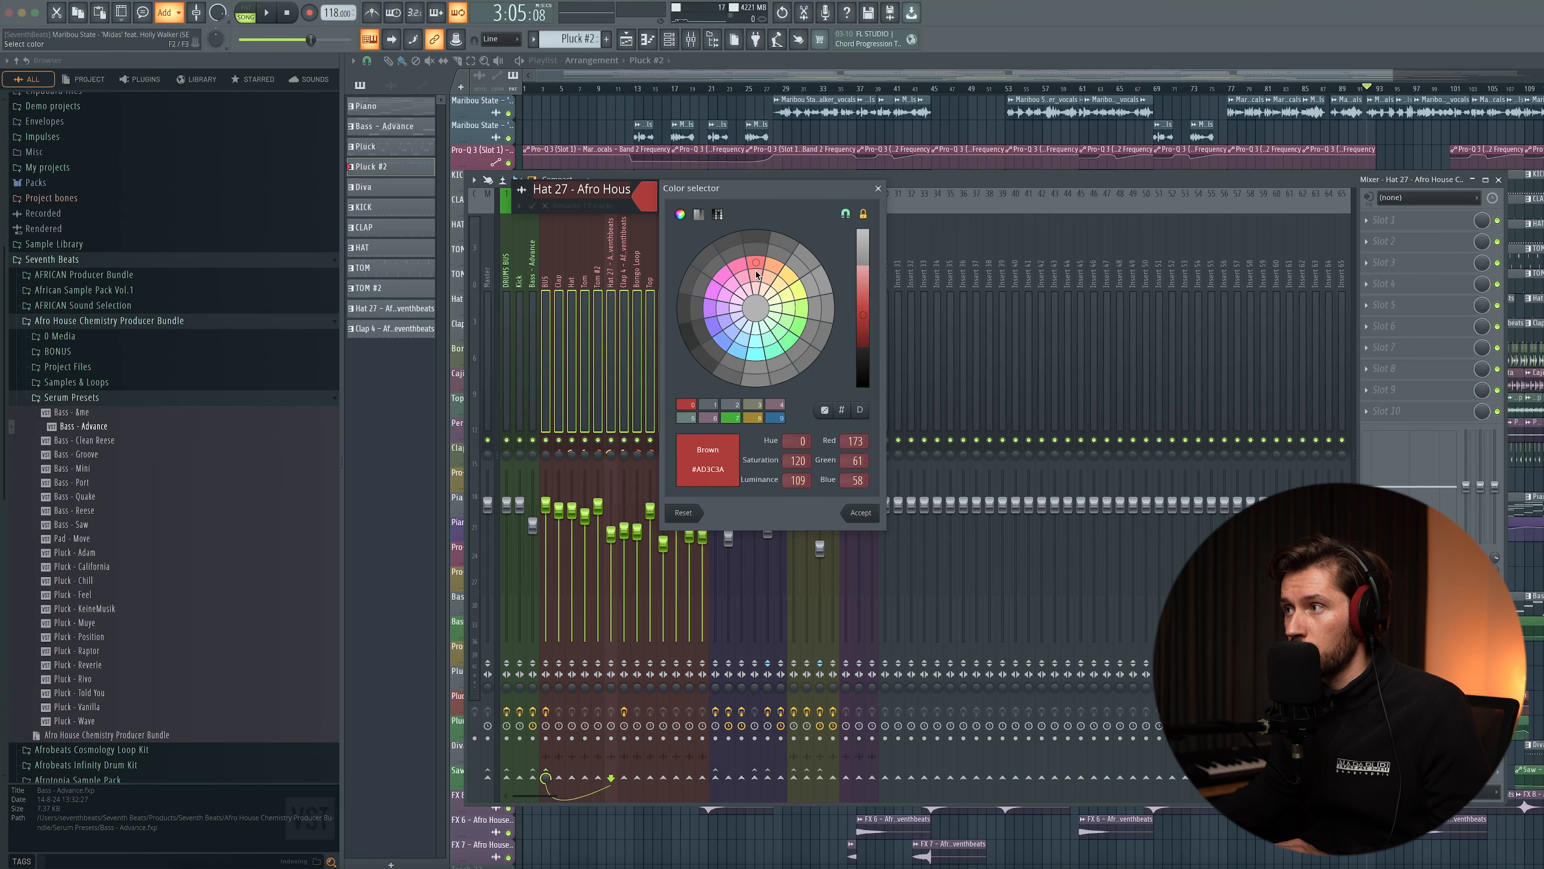